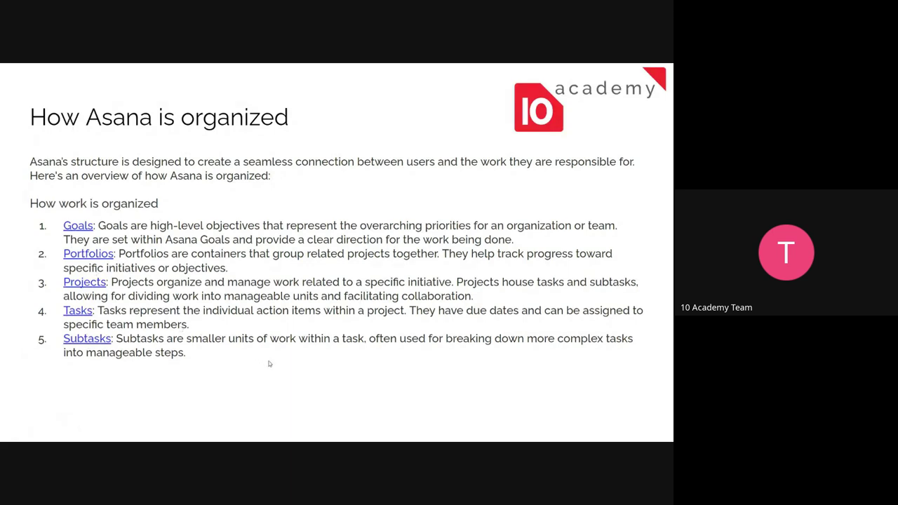
- Leave the slideshow and open the Asana link under Task 4 in the "10 Academy - U2J1 - Week 10" document
key("Right")
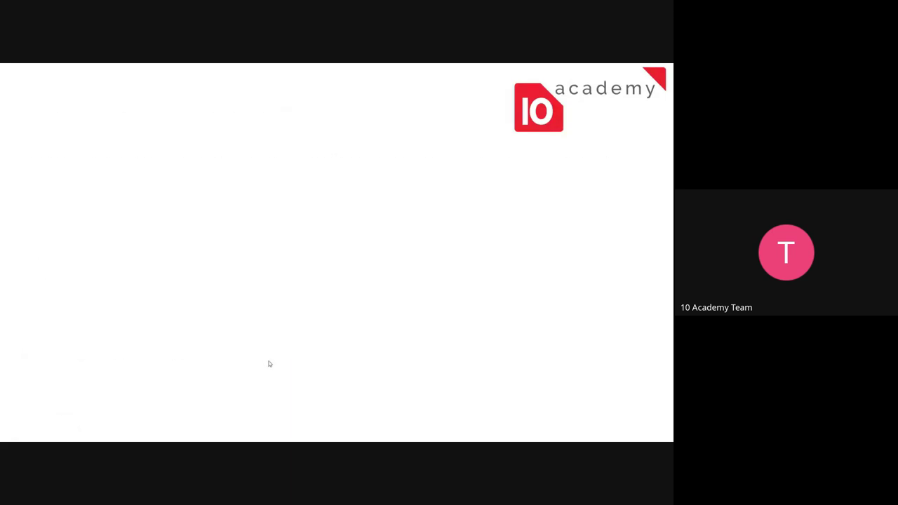
key("Escape")
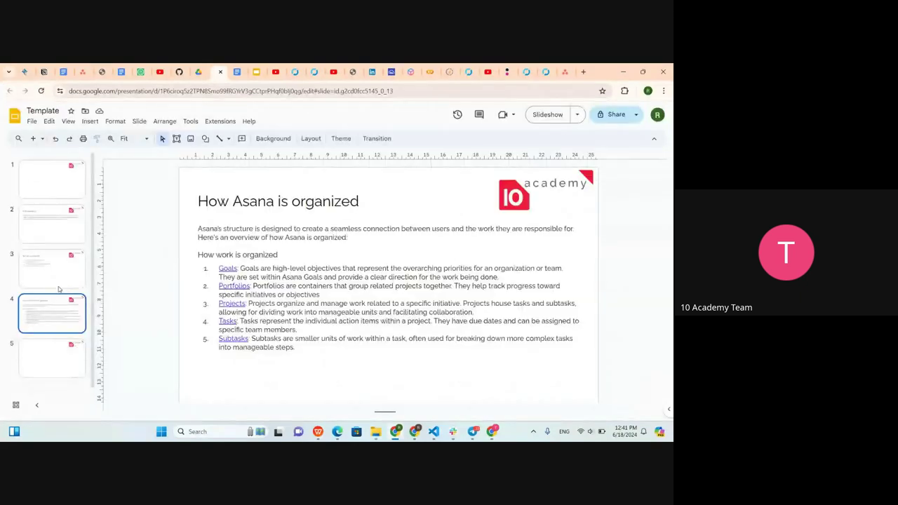
left_click(68, 65)
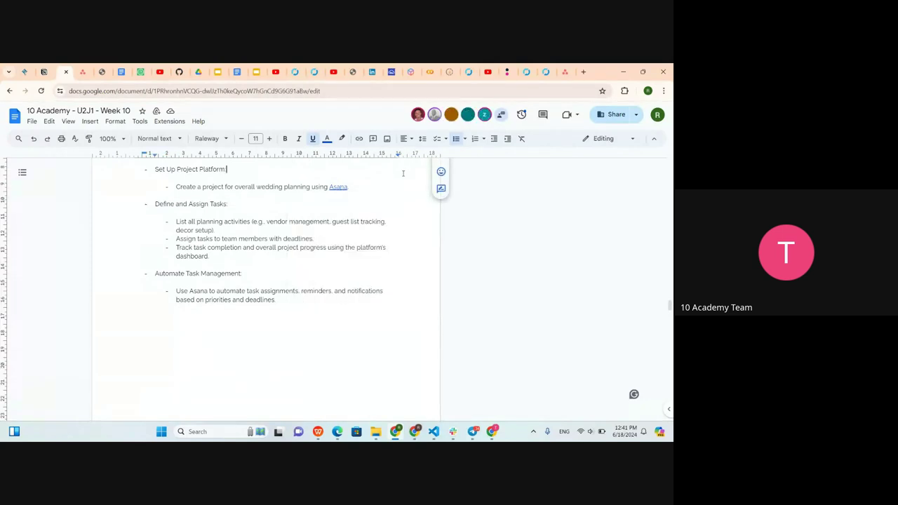
left_click_drag(404, 174, 335, 218)
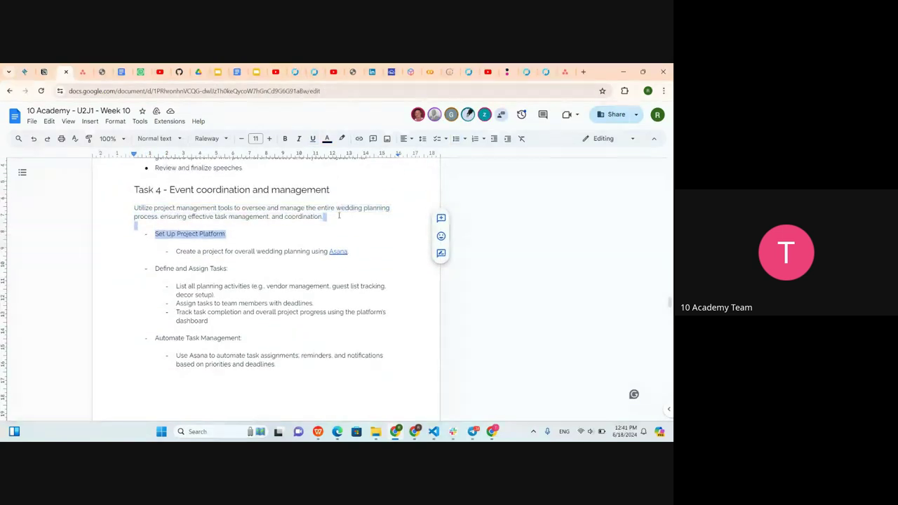
left_click(337, 252)
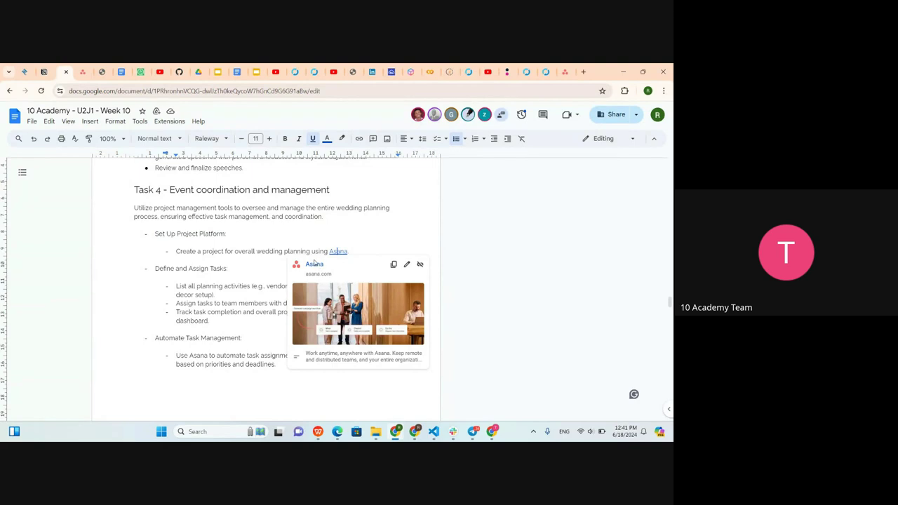
left_click(313, 264)
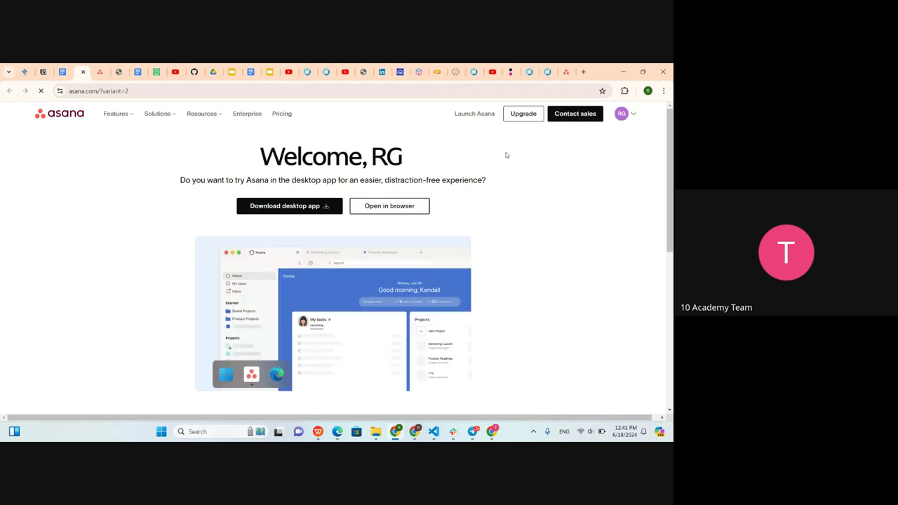
- Look over the Asana welcome page and continue to the web version of Asana
scroll(390, 188, "down", 5)
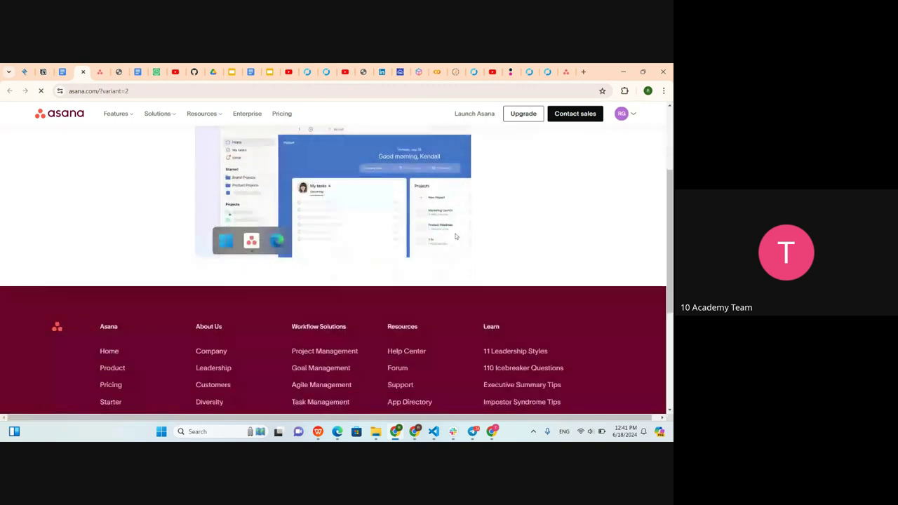
scroll(390, 187, "up", 5)
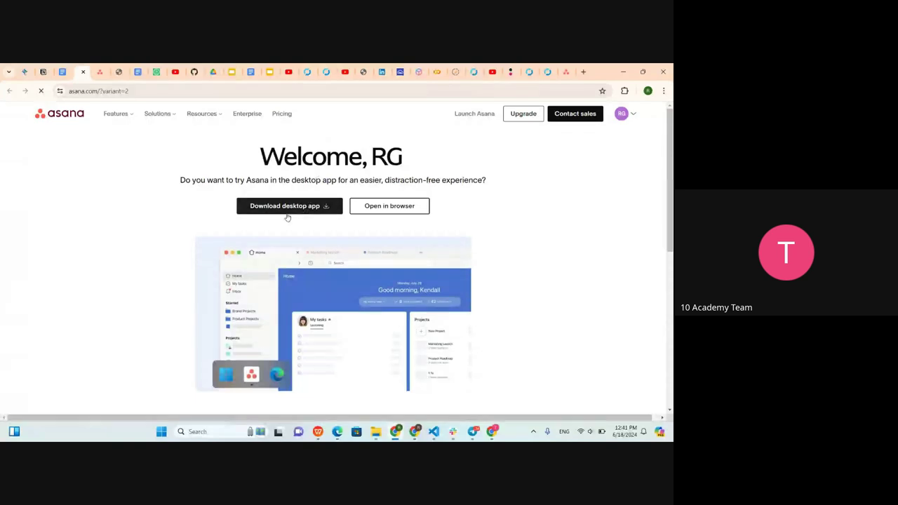
left_click(379, 204)
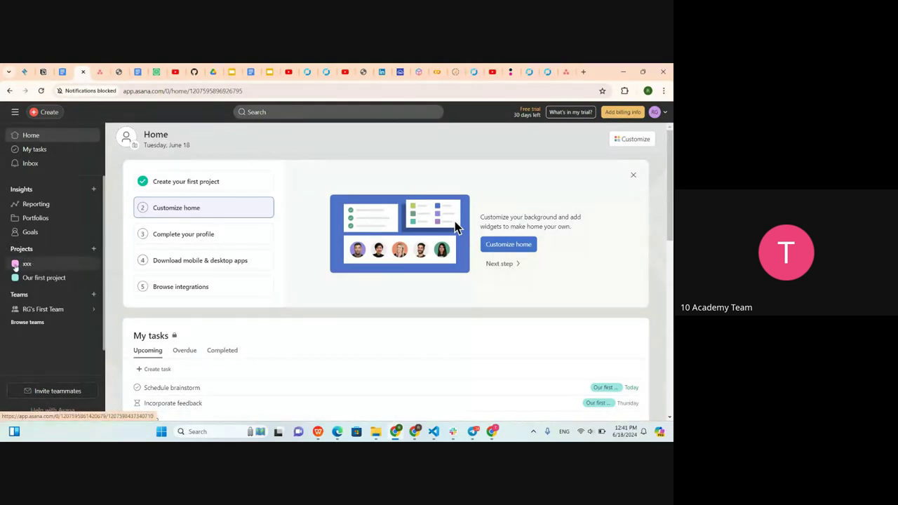
- Start a new blank project and name it "Example 1"
left_click(40, 115)
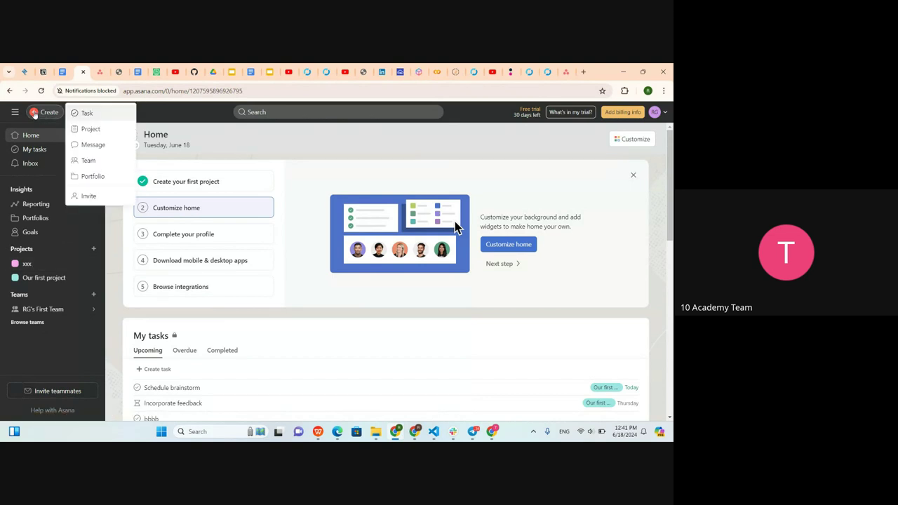
left_click(88, 131)
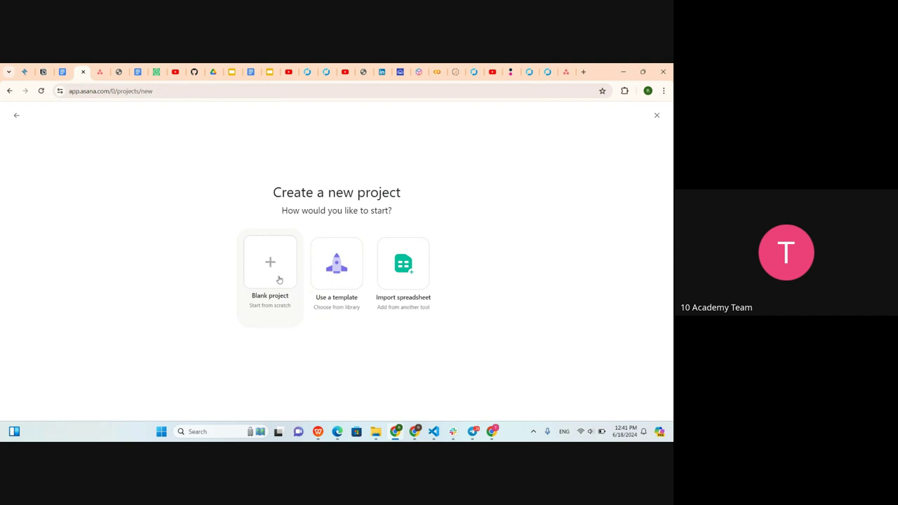
left_click(275, 265)
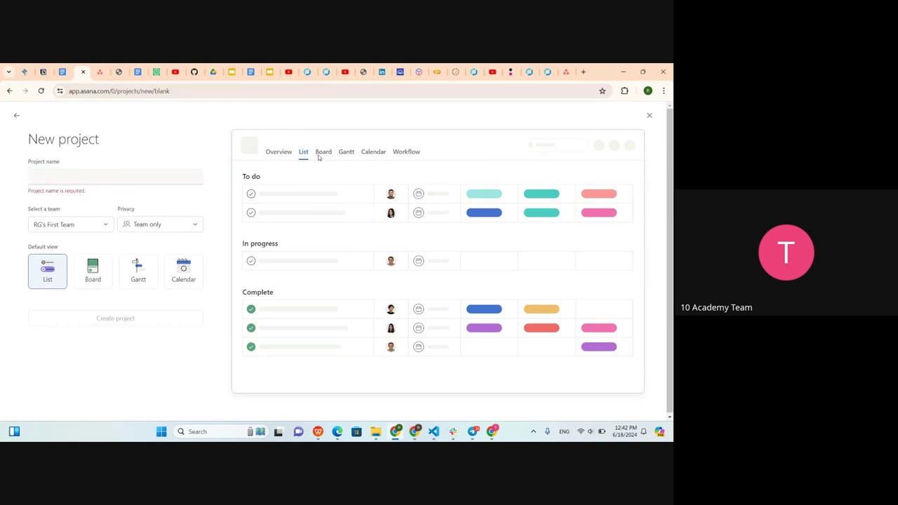
left_click(76, 177)
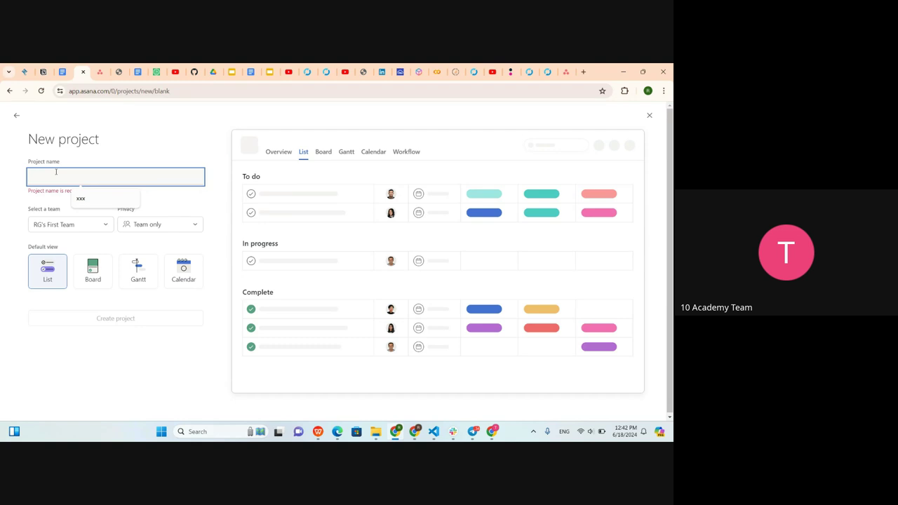
type("Example 1")
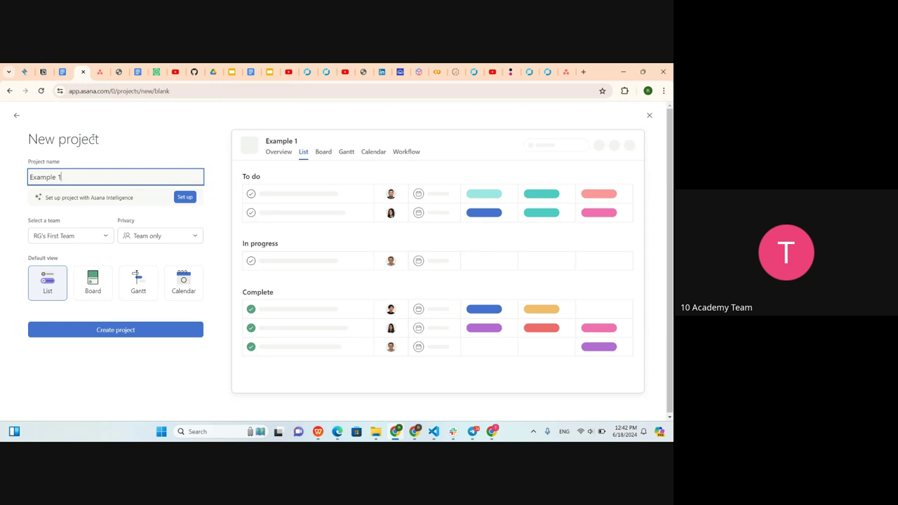
- Preview the Board and Gantt layouts and choose Calendar as the project's default view
left_click(99, 280)
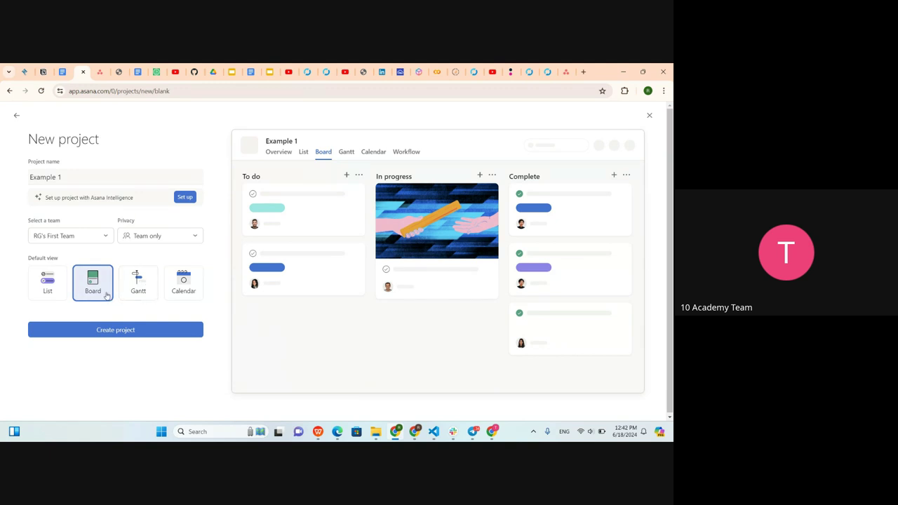
double_click(141, 300)
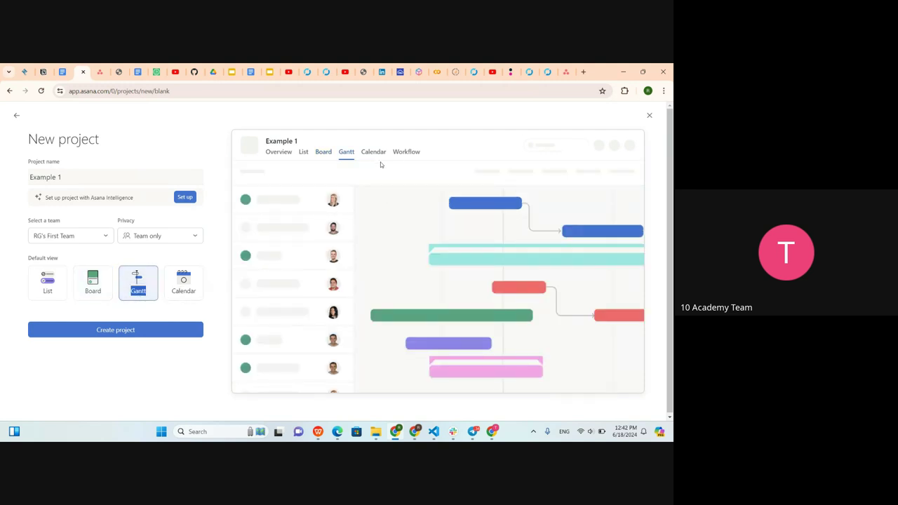
left_click(189, 284)
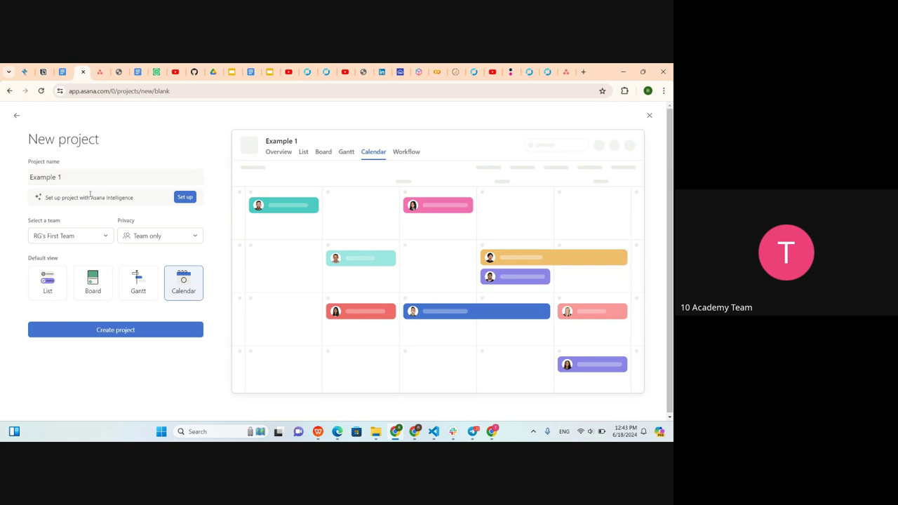
- Review the team and privacy choices, keep the privacy at Team only, and create the project
left_click(54, 237)
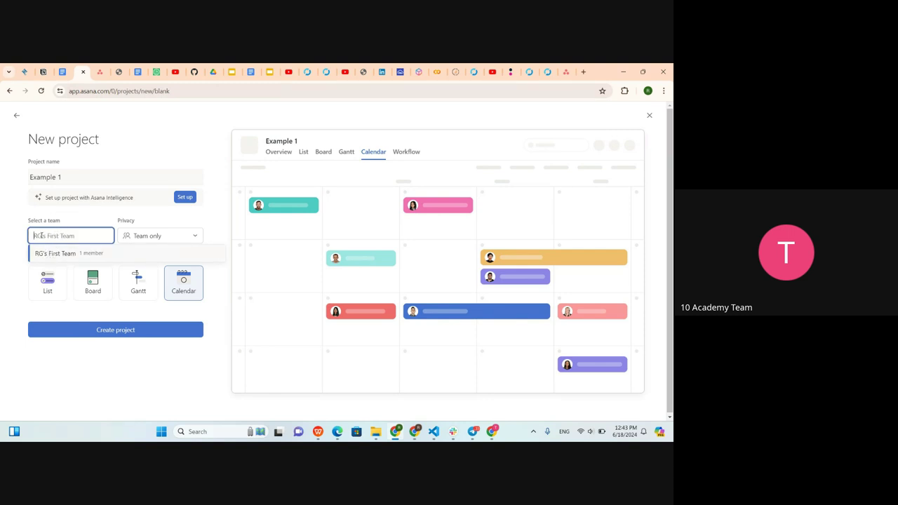
left_click(149, 237)
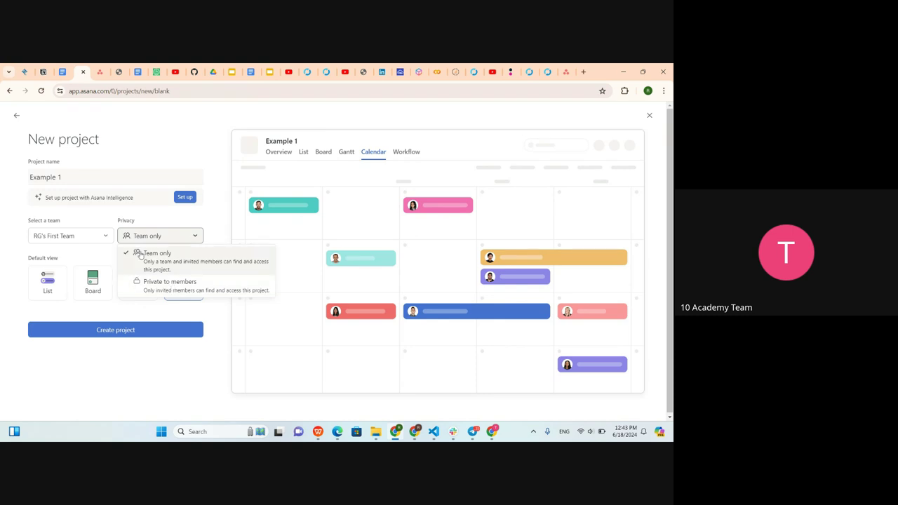
left_click(142, 307)
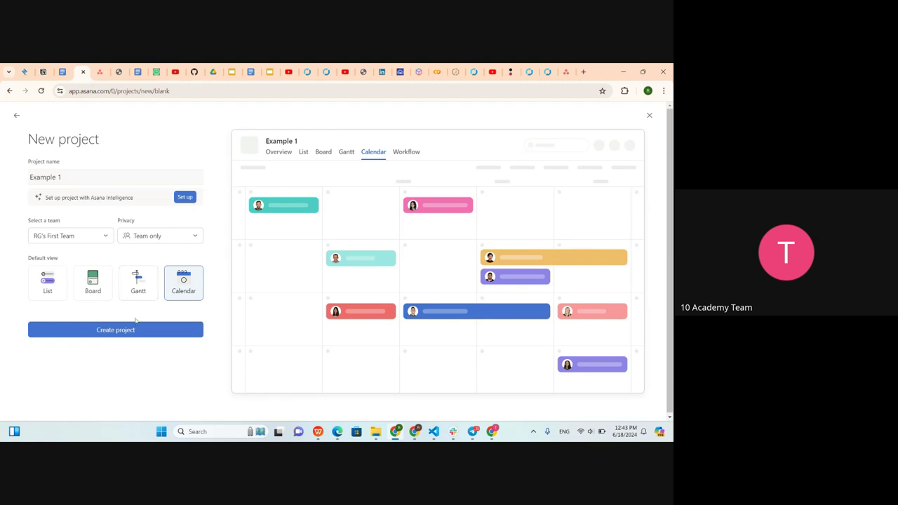
left_click(132, 330)
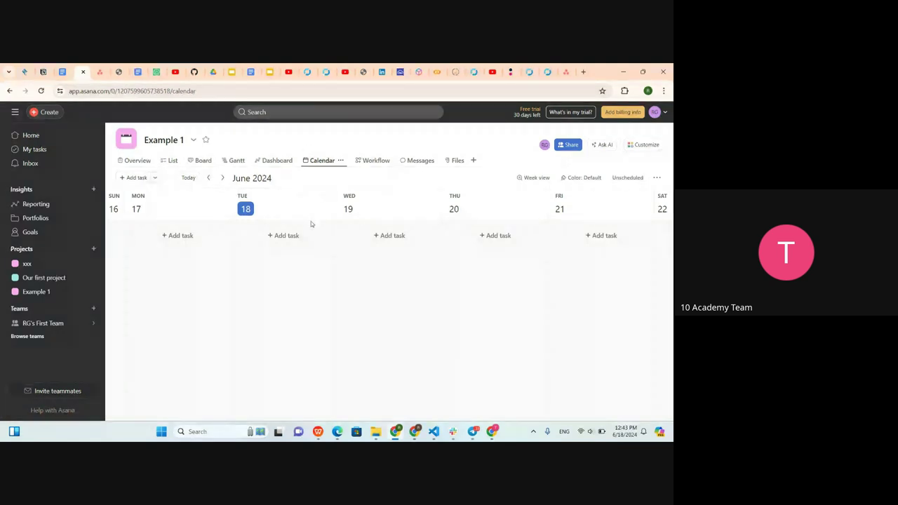
- Examine the List, Board and Gantt views of the Example 1 project
left_click(173, 161)
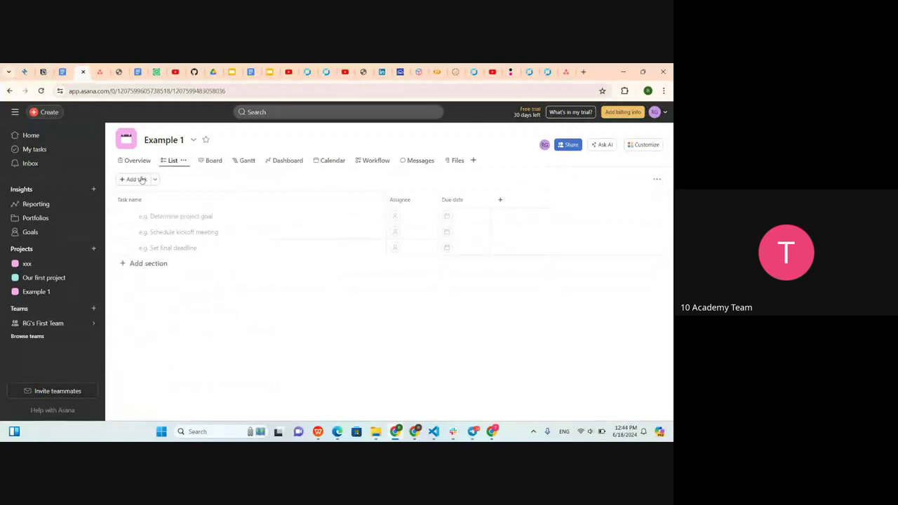
left_click(203, 161)
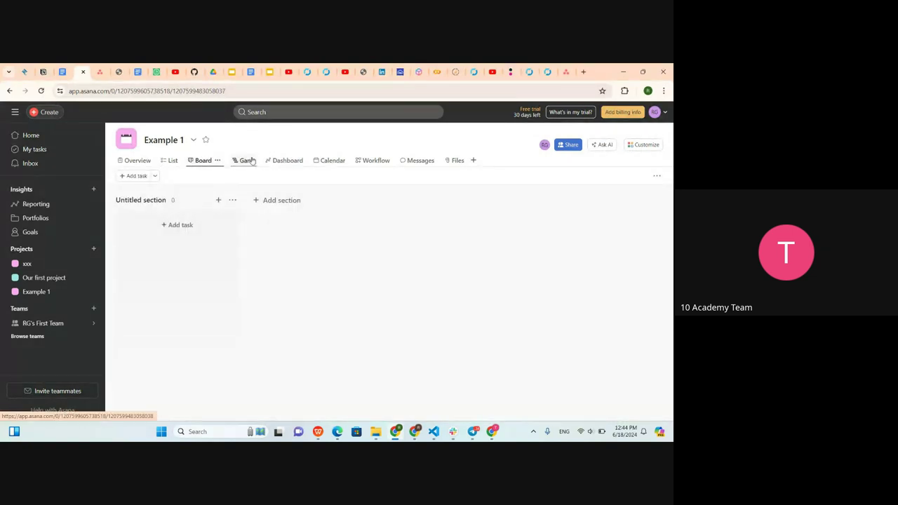
left_click(243, 161)
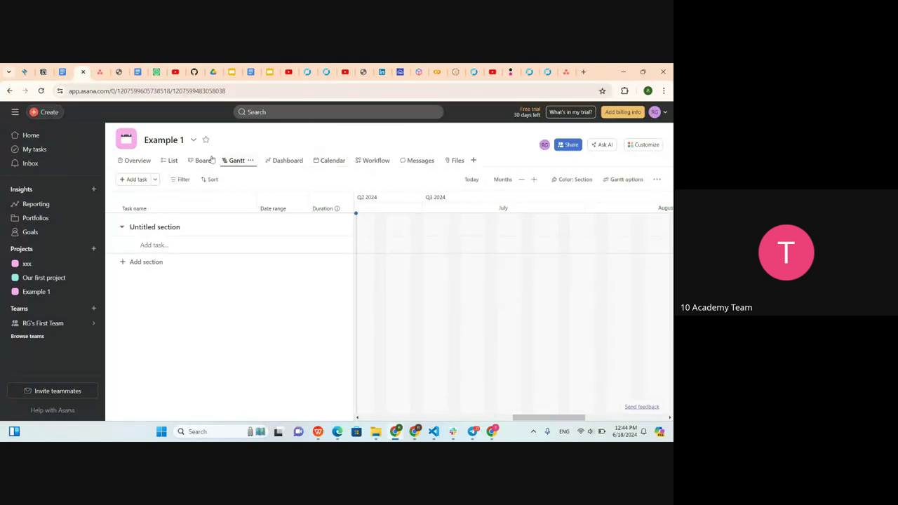
- Add a section named "sec 1" in the List view of Example 1
left_click(169, 162)
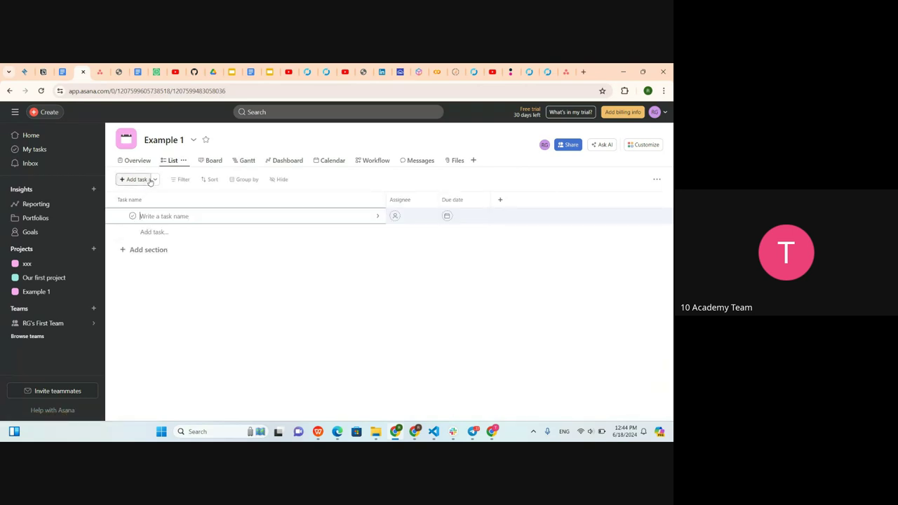
left_click(154, 180)
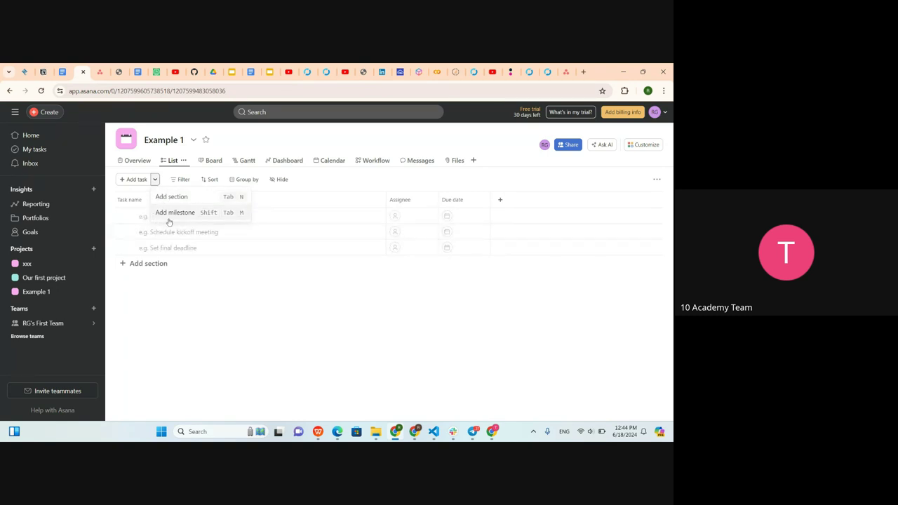
left_click(170, 194)
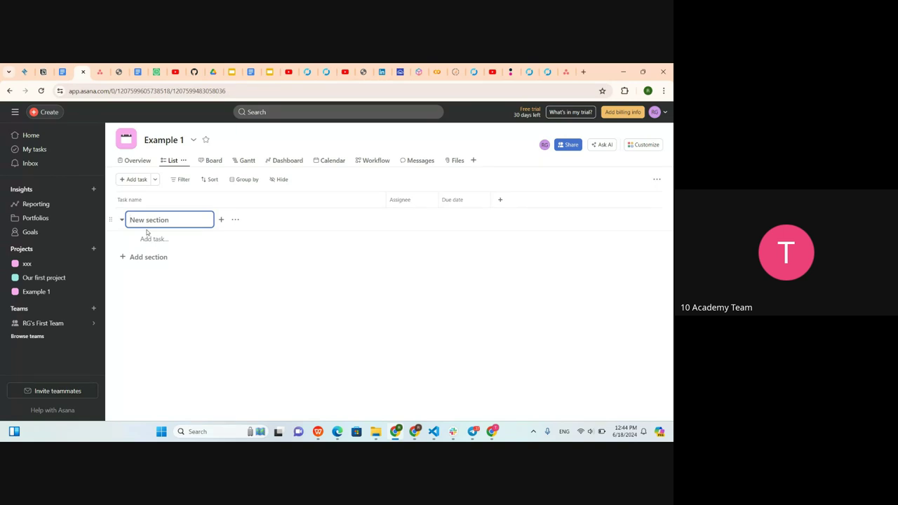
type("sec 1")
key("Return")
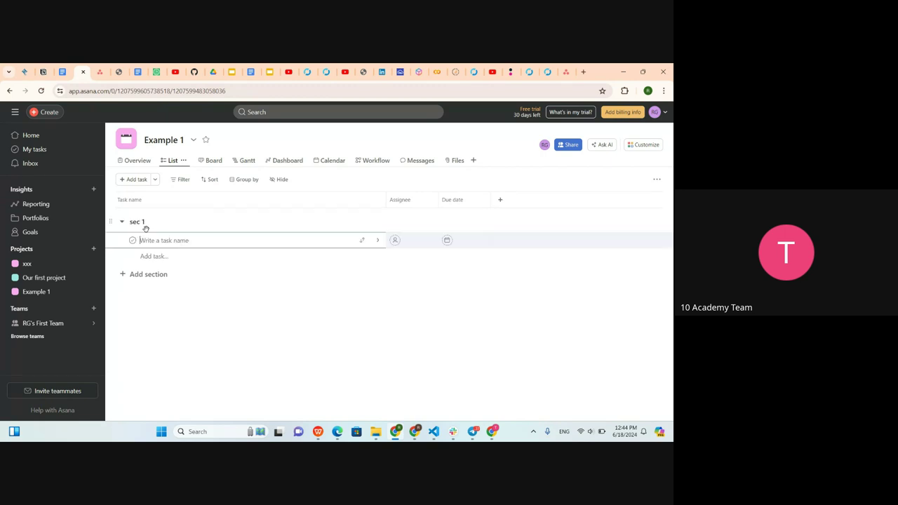
- Add an unnamed section below sec 1, followed by another section named "Sec 2"
left_click(133, 279)
left_click(135, 257)
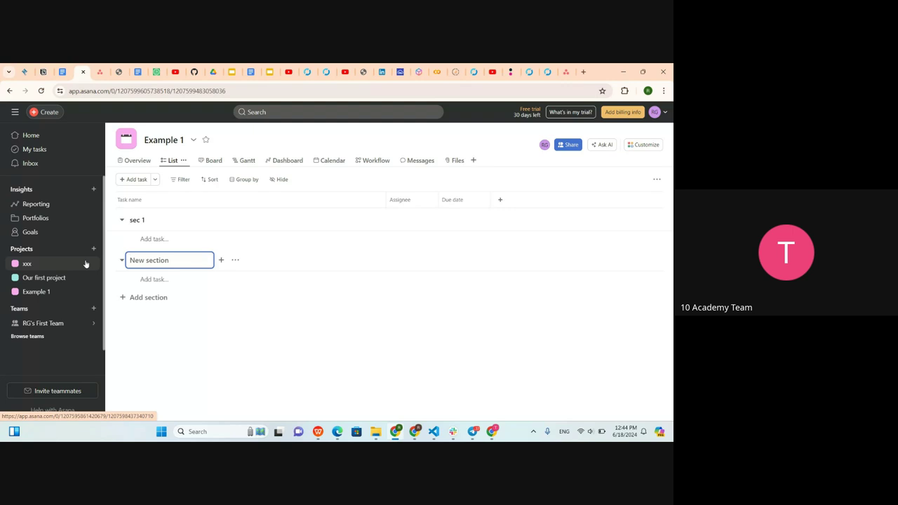
left_click(138, 298)
type("Section")
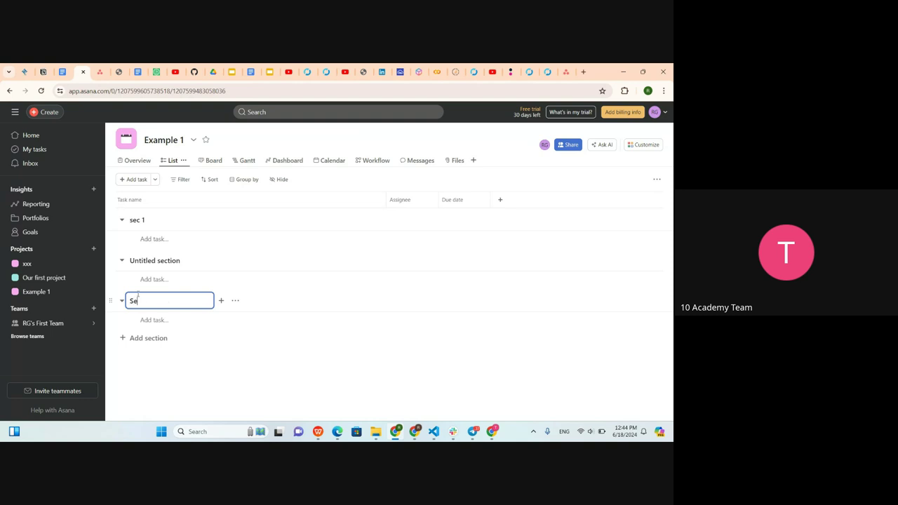
key("BackSpace")
key("BackSpace")
key("BackSpace")
type("2")
key("Return")
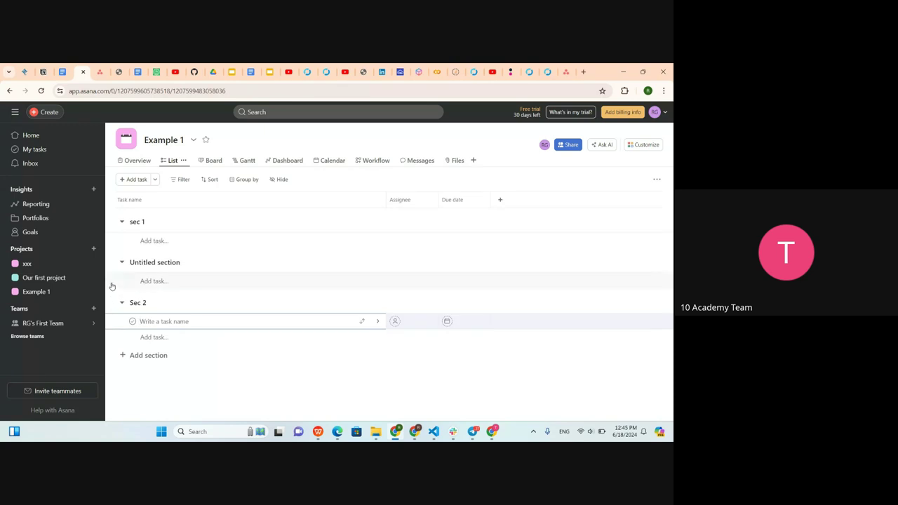
- Examine how the xxx project is divided into sections and return to the List view of Example 1
left_click(54, 265)
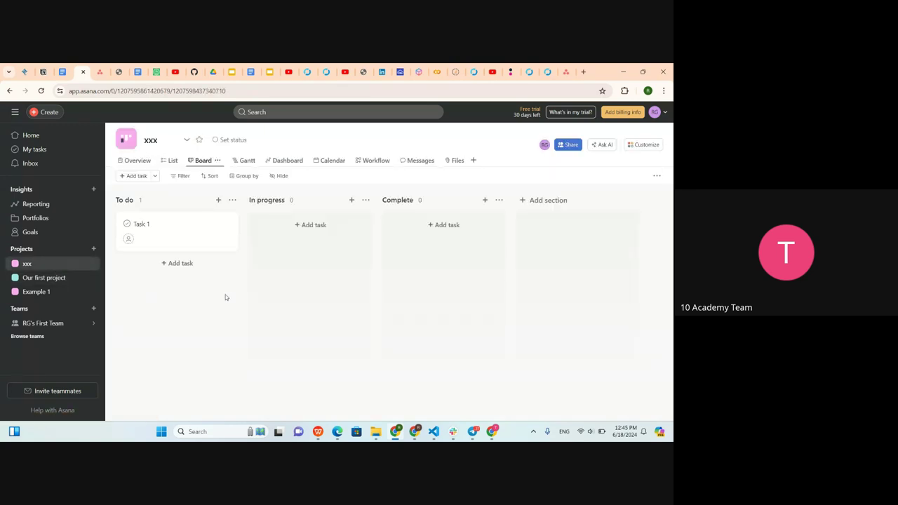
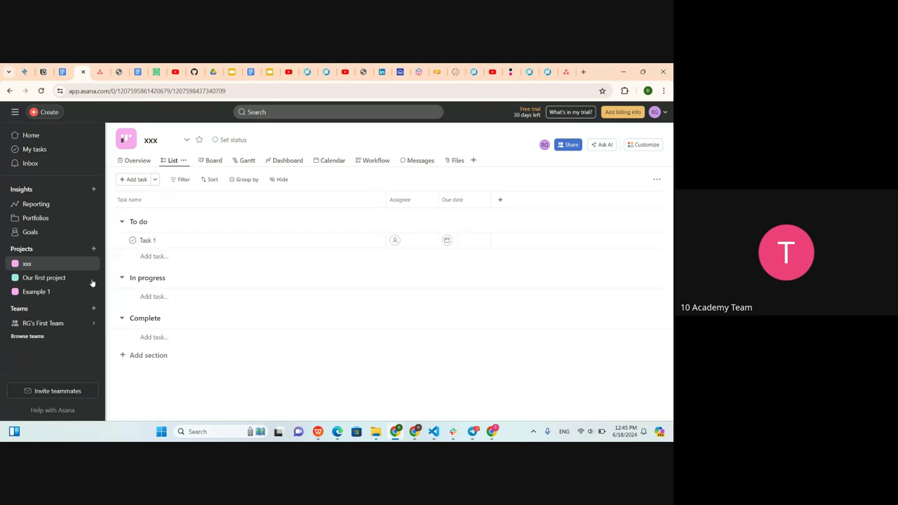
left_click(56, 292)
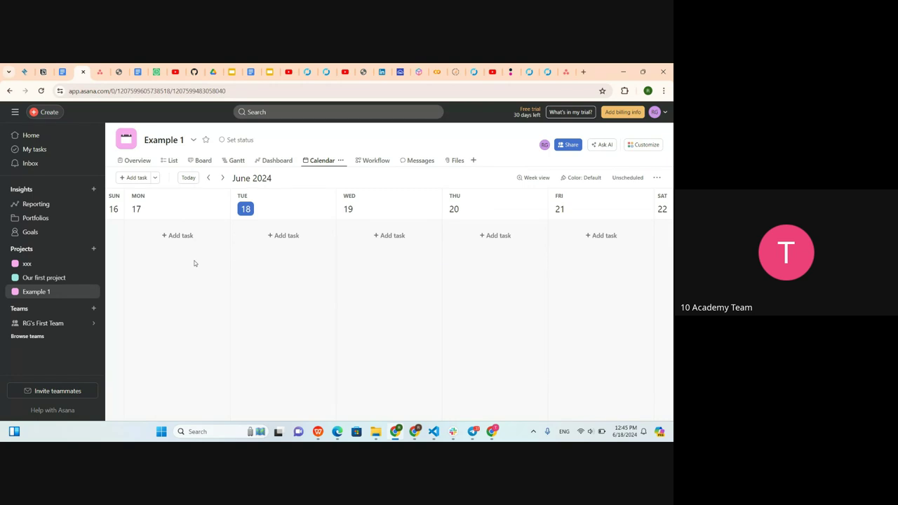
left_click(172, 165)
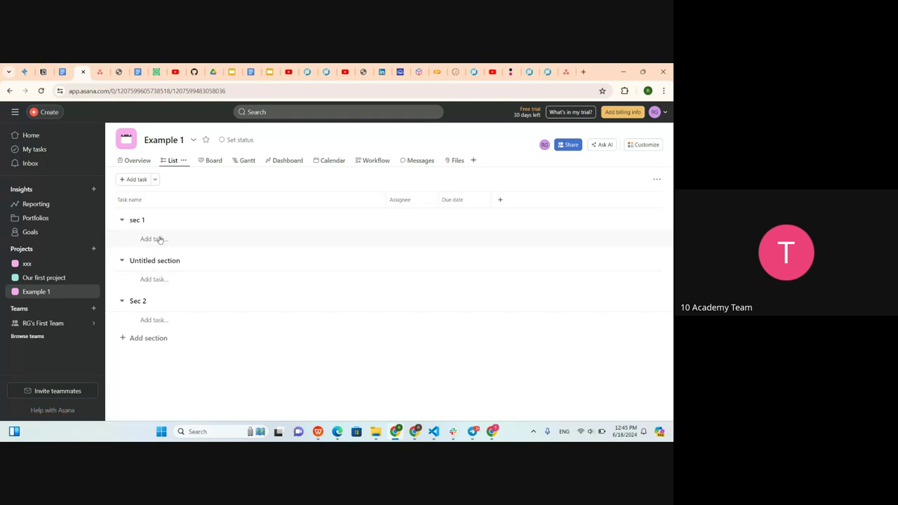
- Add a milestone named "accomplish milestone 1" above sec 1 in the List view and copy its name
left_click(159, 239)
left_click(156, 180)
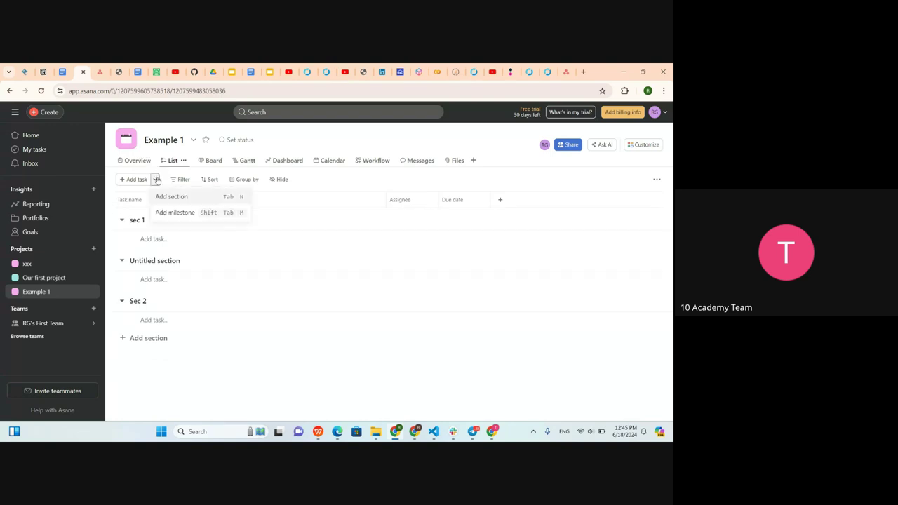
left_click(171, 213)
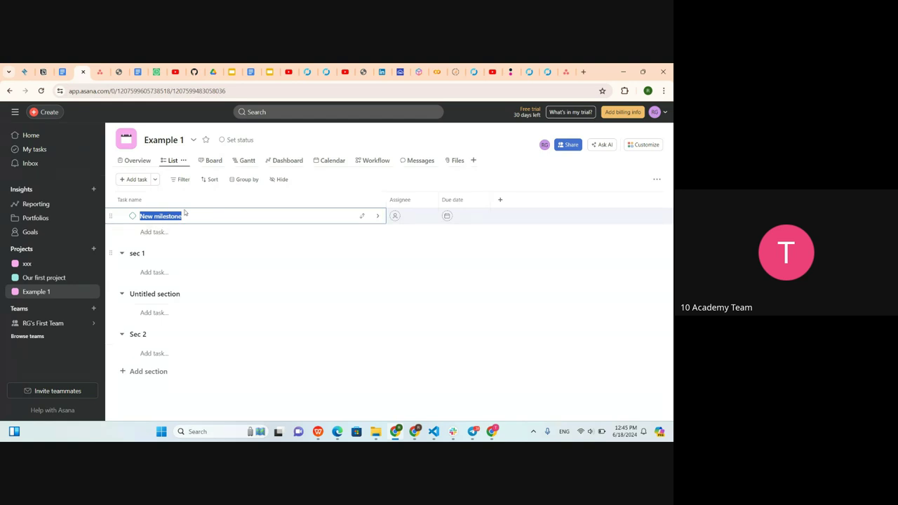
key("BackSpace")
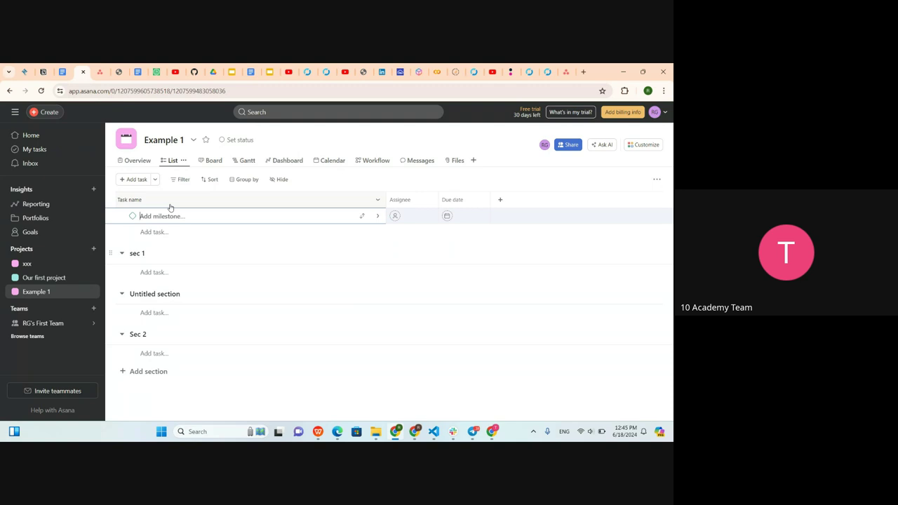
type("accomplish milestone 1")
key("ctrl+a")
key("ctrl+c")
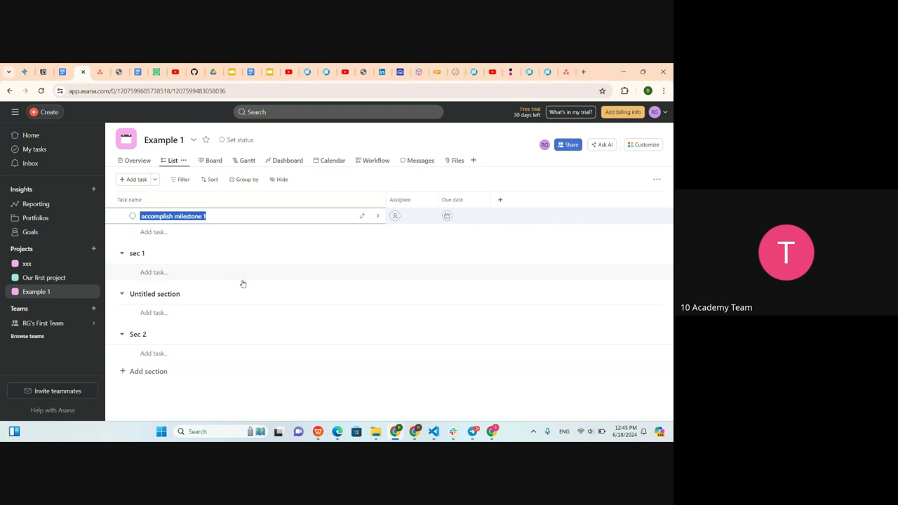
- Add a task named "do task 1" directly below the accomplish milestone 1 milestone
left_click(169, 232)
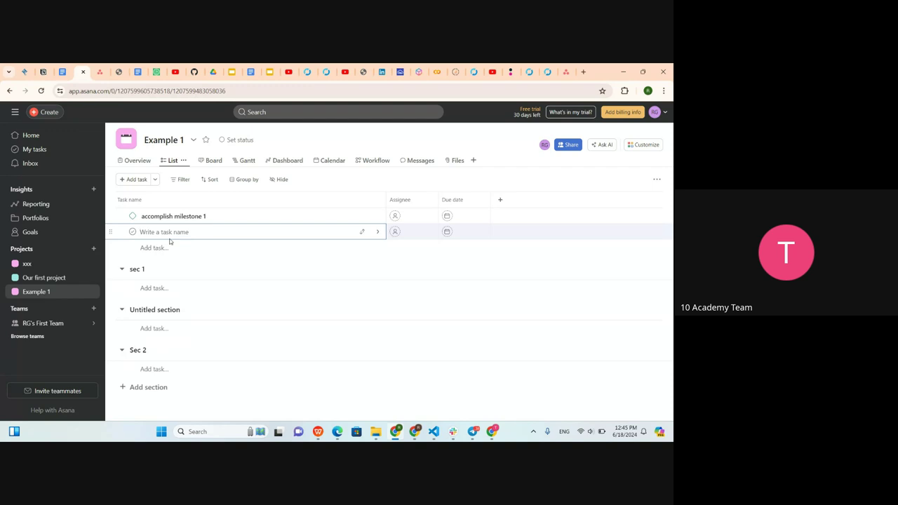
type("do task 1")
key("Return")
key("Escape")
left_click(207, 216)
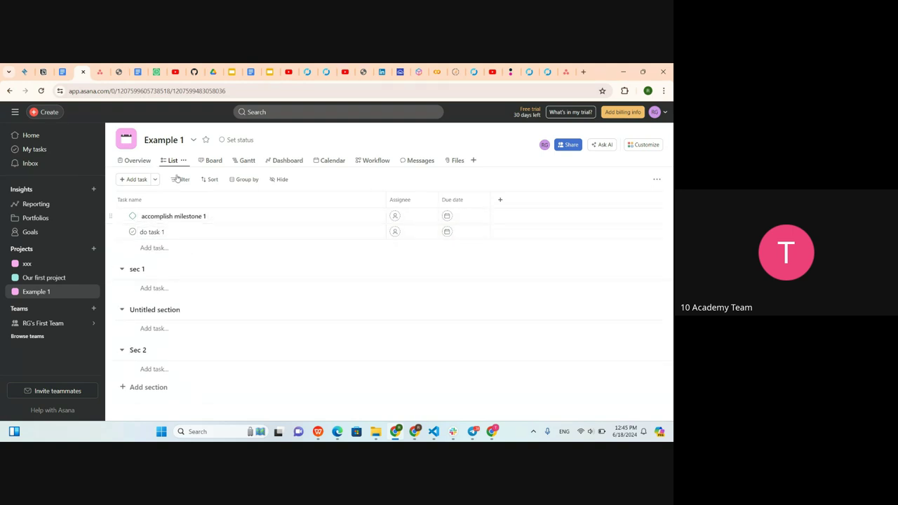
- Add another milestone at the start of the list, using the copied name "accomplish milestone 1"
left_click(155, 179)
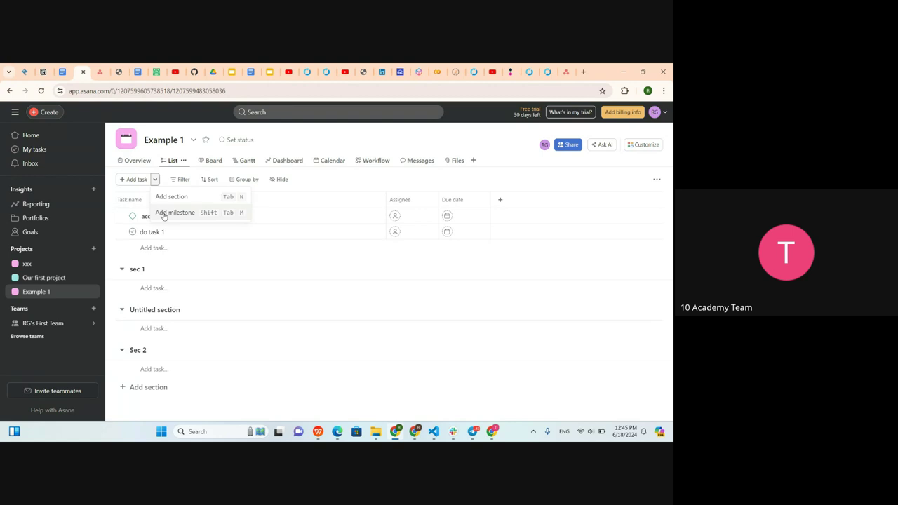
left_click(169, 213)
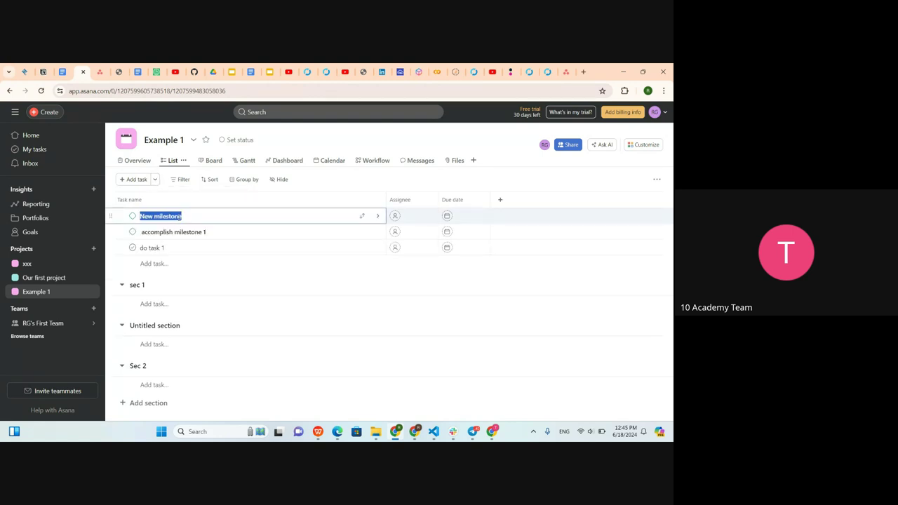
key("ctrl+v")
left_click(339, 288)
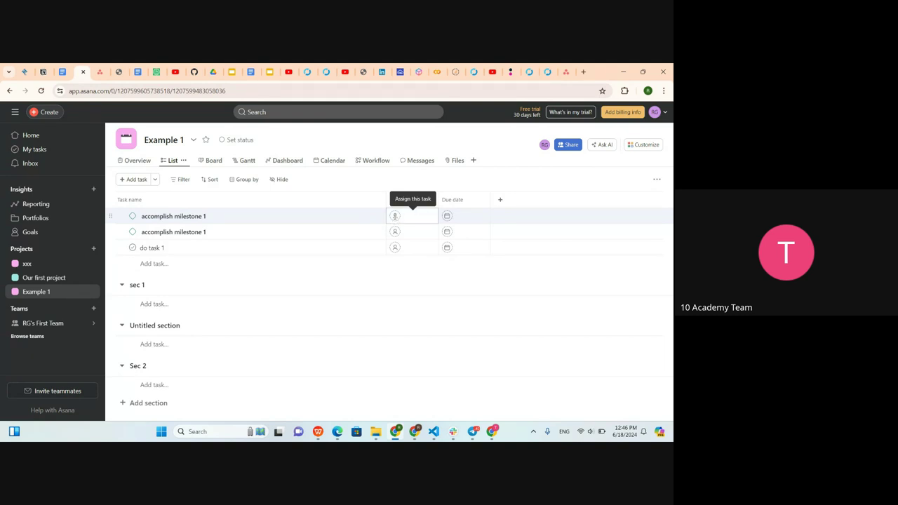
- View the assignee options of the first milestone and set its due date to 06/18/24
left_click(396, 217)
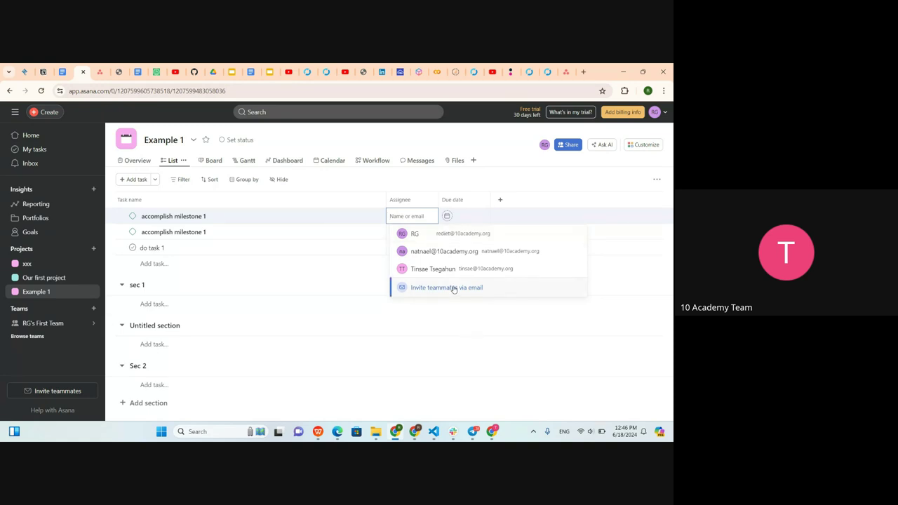
left_click(459, 222)
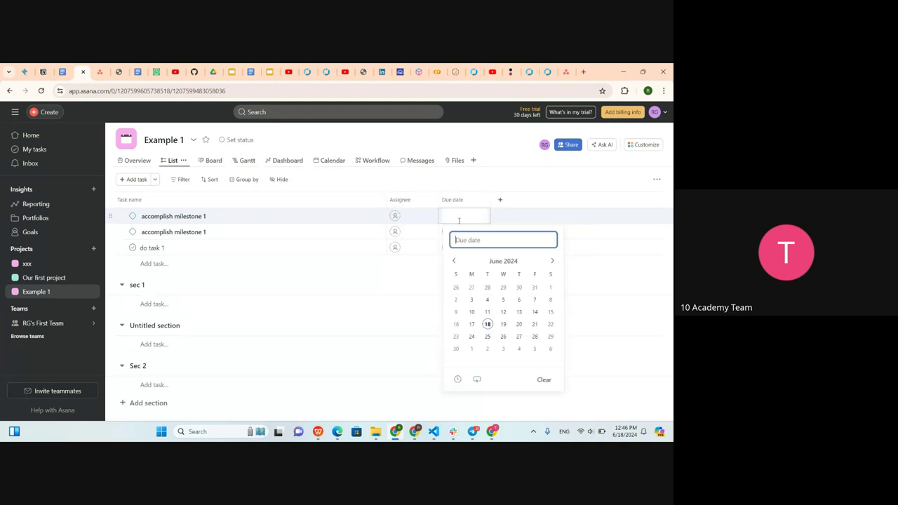
left_click(503, 324)
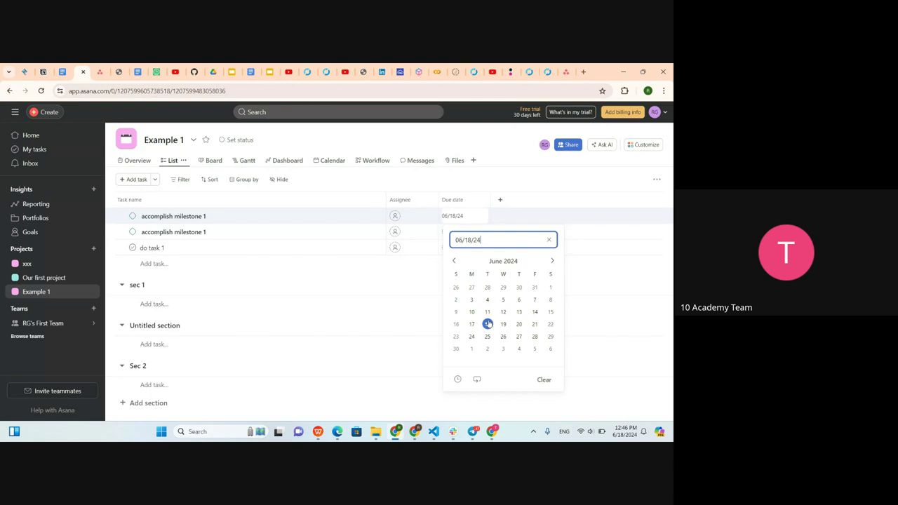
left_click(570, 328)
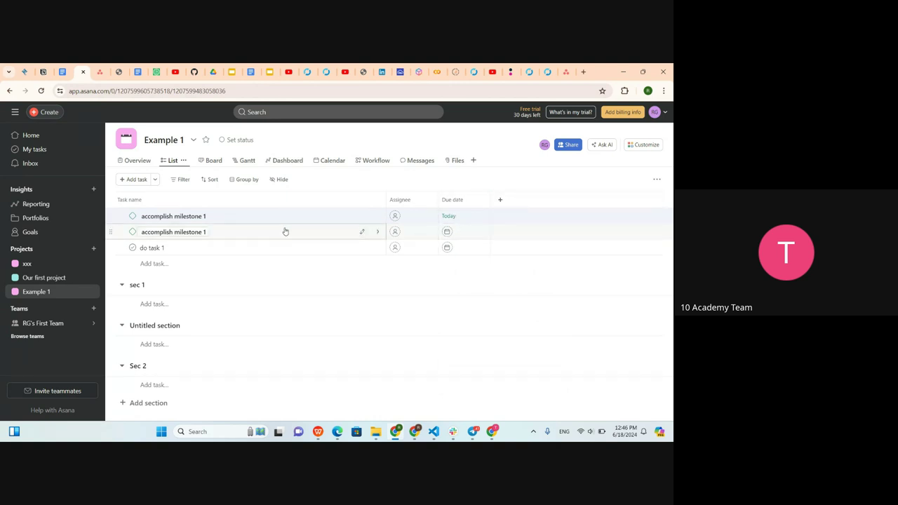
- Rename the second milestone "accomplish milestone 2" and set its due date to 06/19/24
left_click(194, 232)
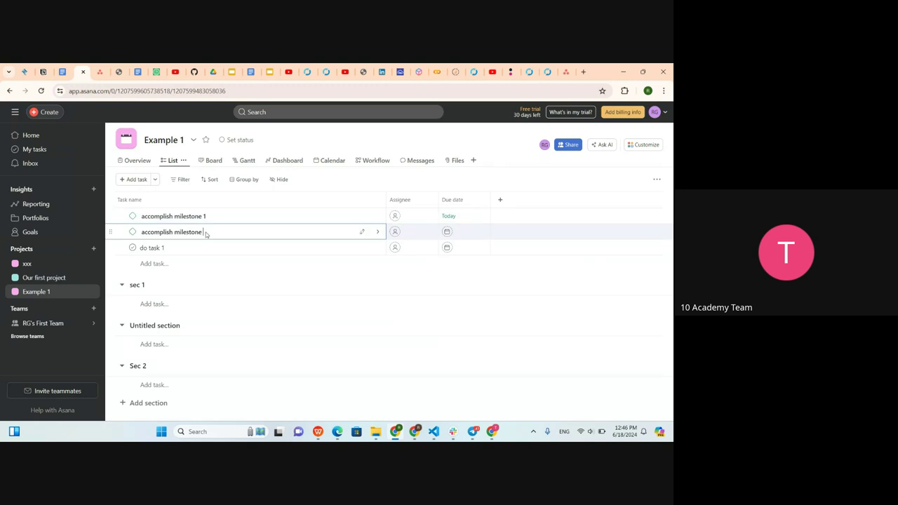
type("2")
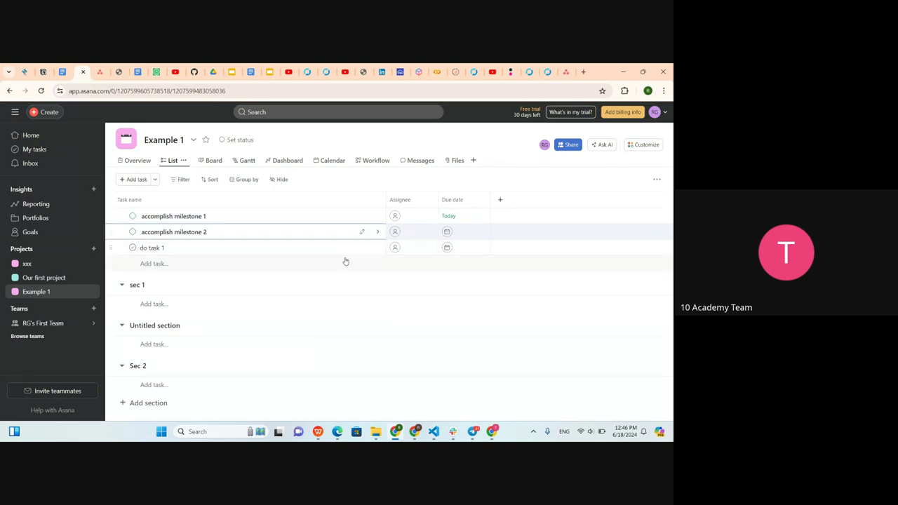
left_click(447, 232)
left_click(505, 342)
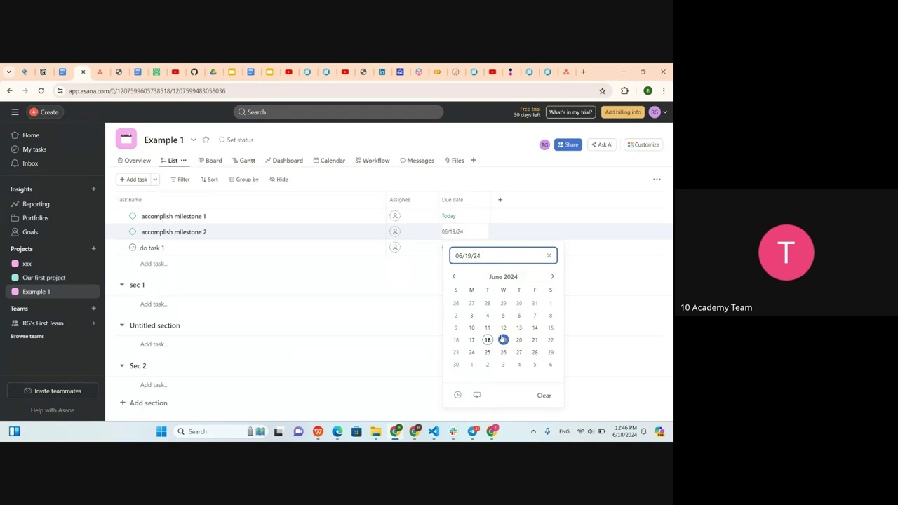
left_click(588, 355)
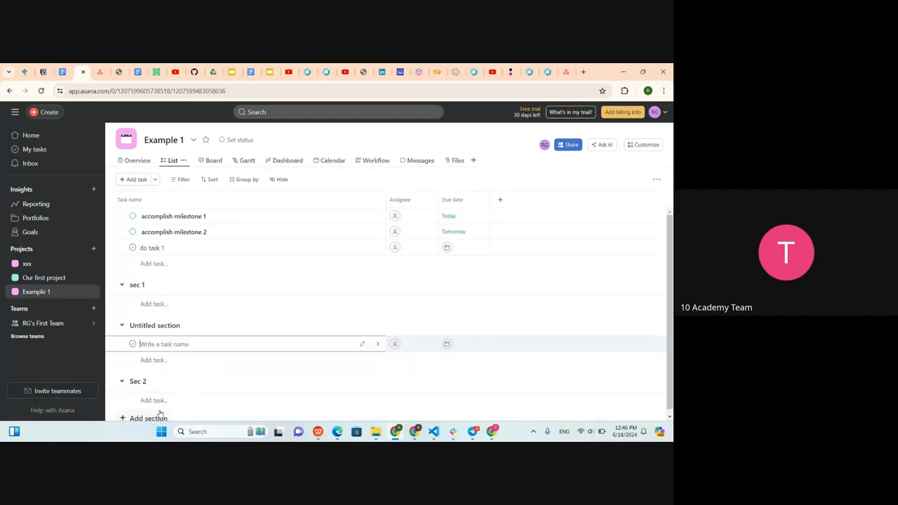
left_click(351, 262)
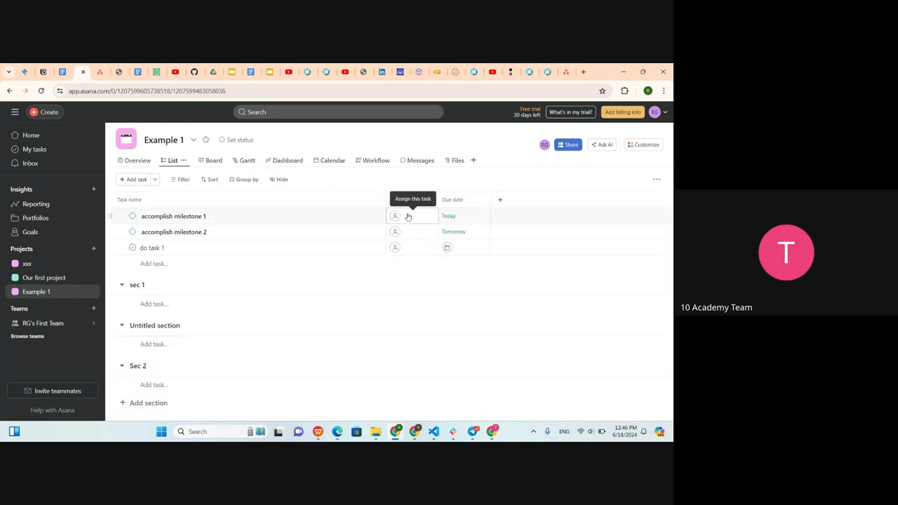
- Assign accomplish milestone 1 to the account owner and accomplish milestone 2 to a teammate from the suggested people
left_click(397, 216)
left_click(398, 234)
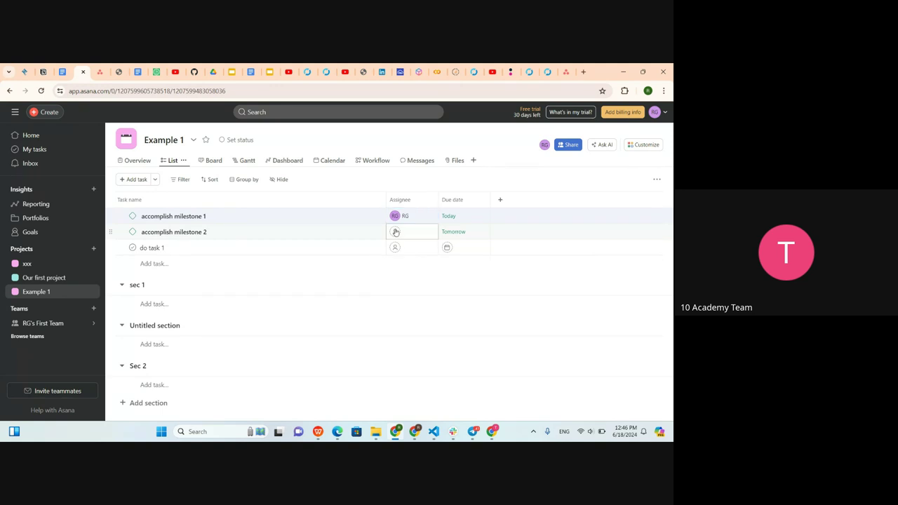
left_click(396, 231)
left_click(415, 285)
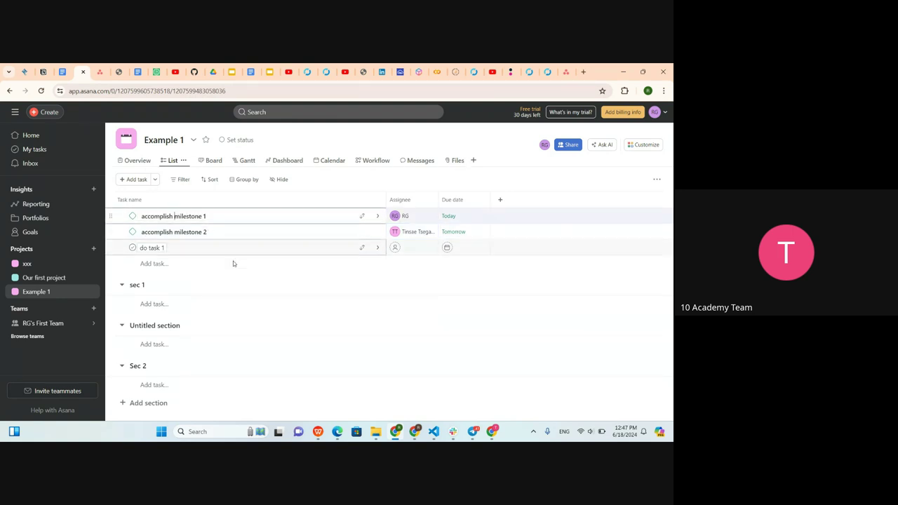
left_click(197, 267)
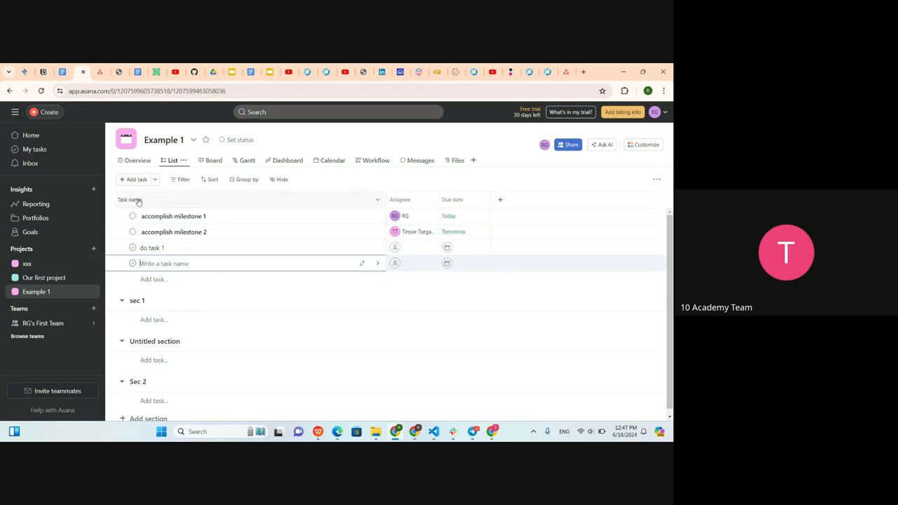
scroll(166, 324, "down", 1)
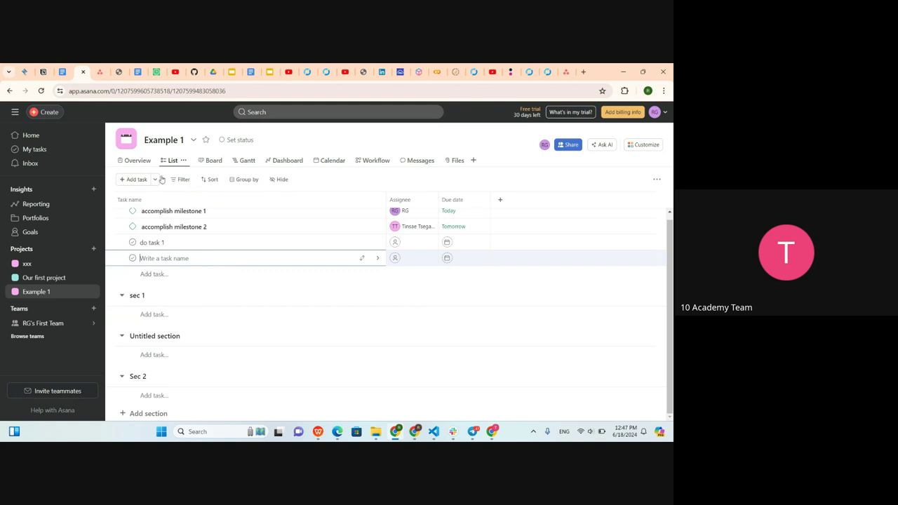
scroll(181, 238, "up", 1)
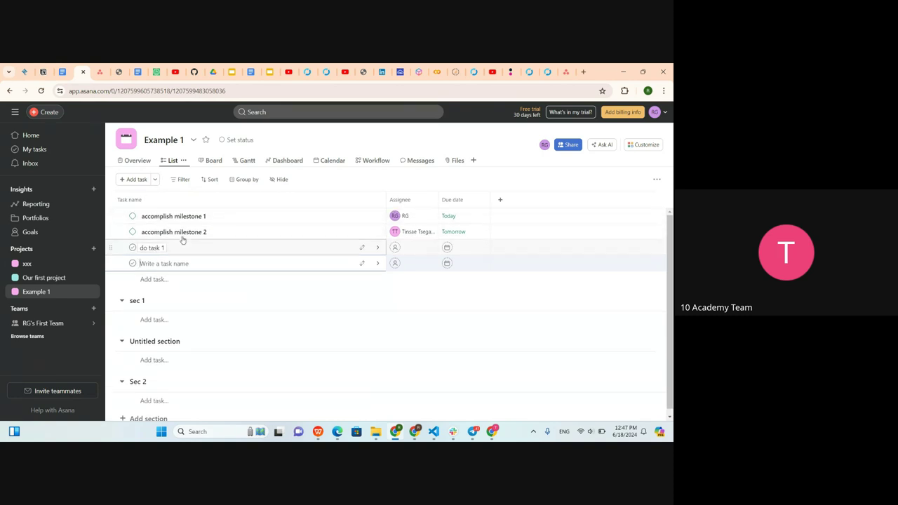
- Compare how the milestones, task and sections are arranged in the Board and List views, ending on the Board
left_click(208, 160)
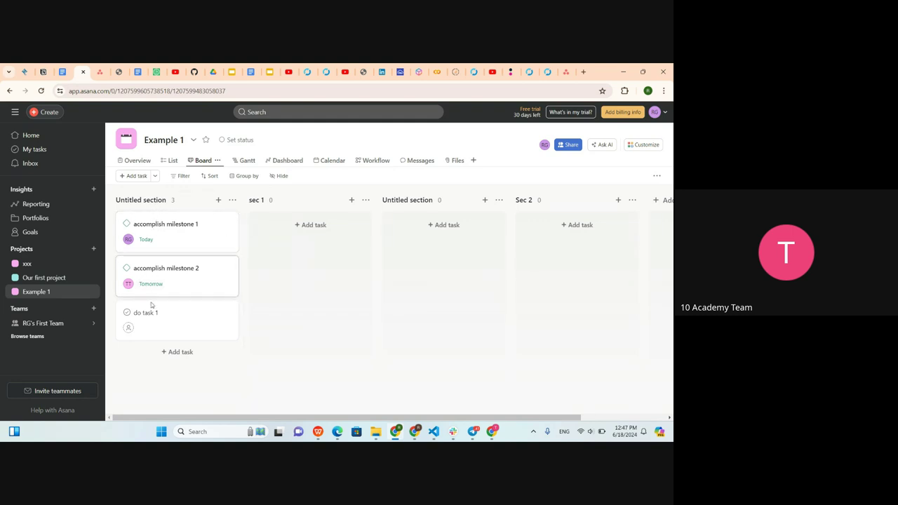
left_click(168, 160)
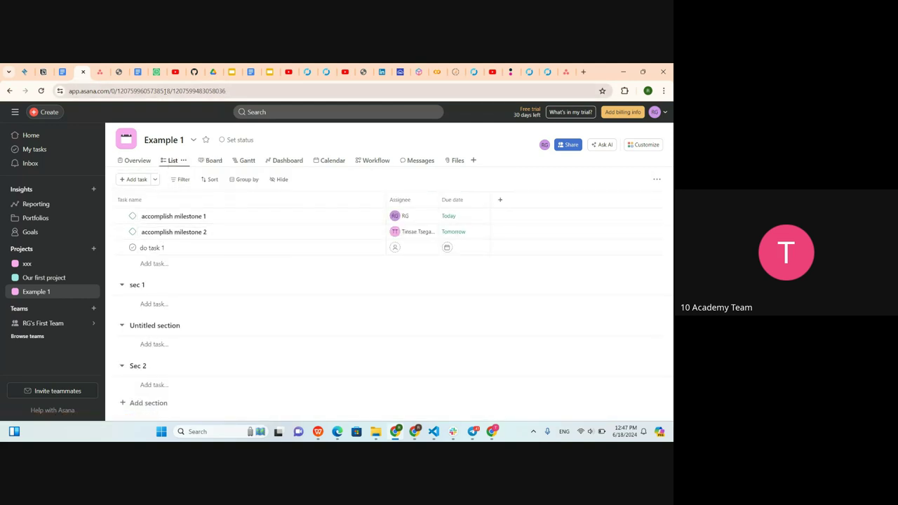
left_click(211, 161)
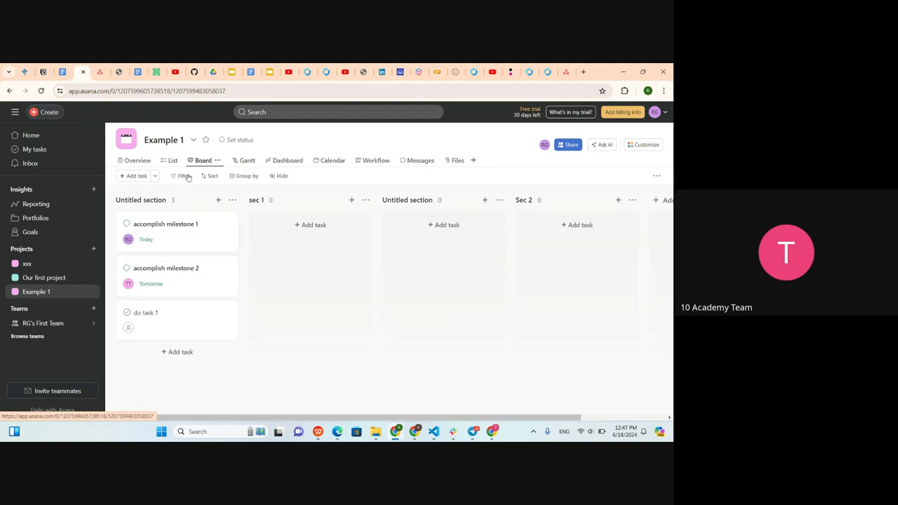
left_click(161, 200)
left_click(307, 288)
- Open the details of accomplish milestone 1 and examine its assignee, due date, project and creation activity
left_click(188, 238)
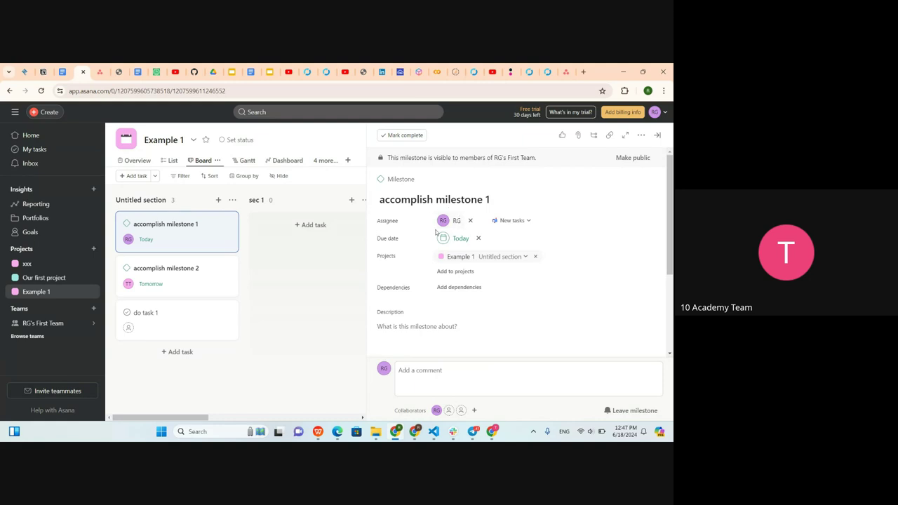
mouse_move(445, 221)
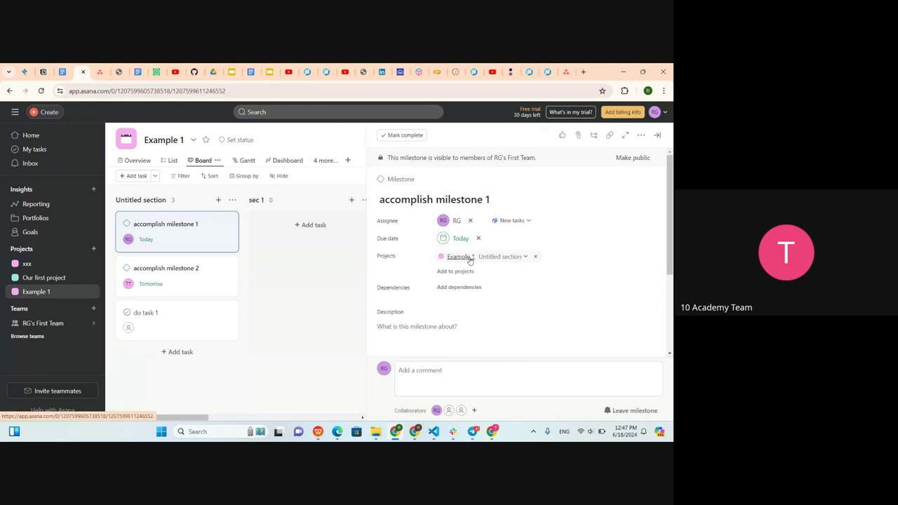
scroll(451, 310, "down", 3)
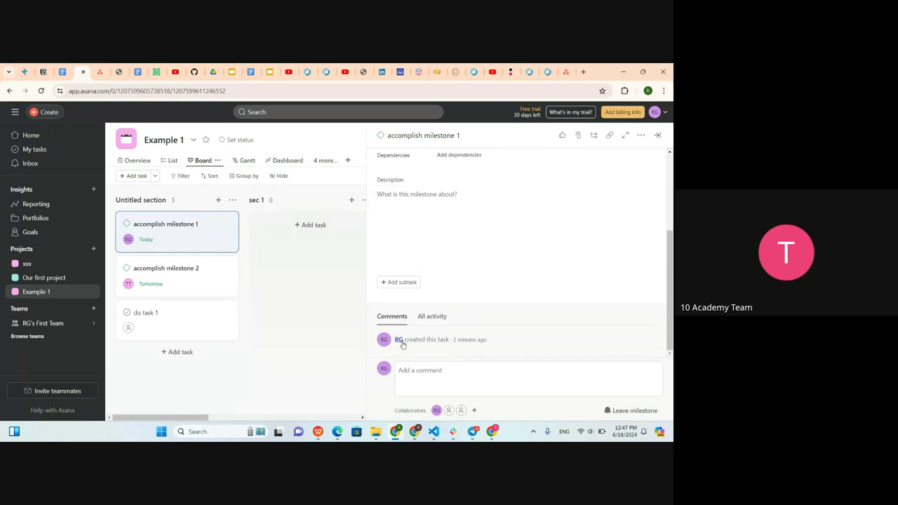
mouse_move(398, 341)
mouse_move(468, 340)
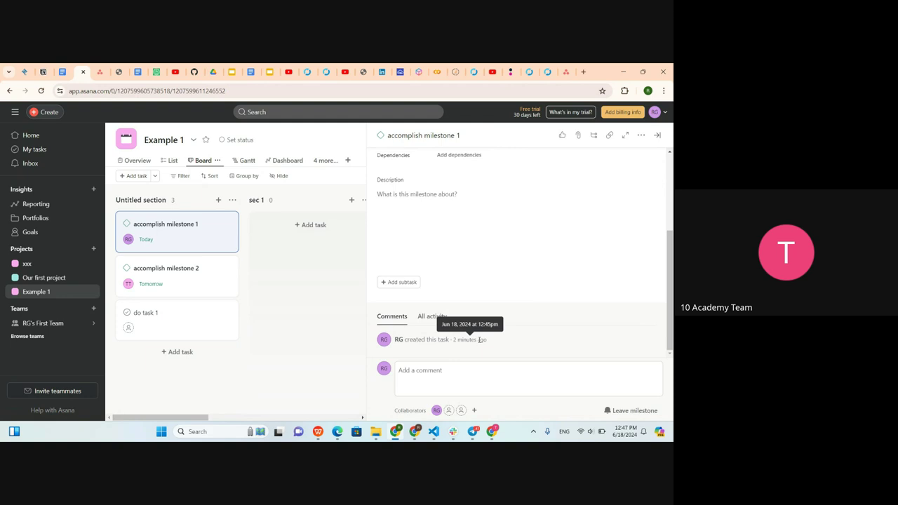
- Look over the description and other fields of accomplish milestone 1 and copy the milestone's link
scroll(438, 239, "up", 1)
left_click(386, 256)
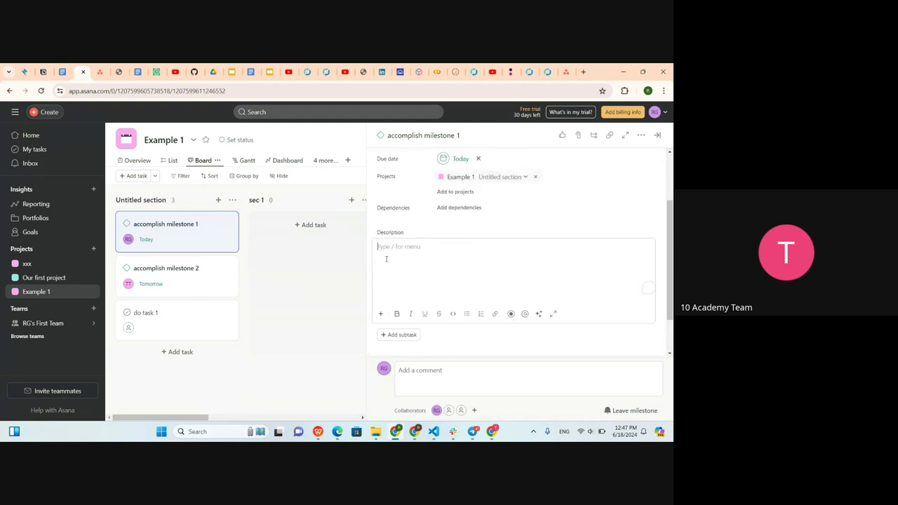
scroll(430, 211, "up", 2)
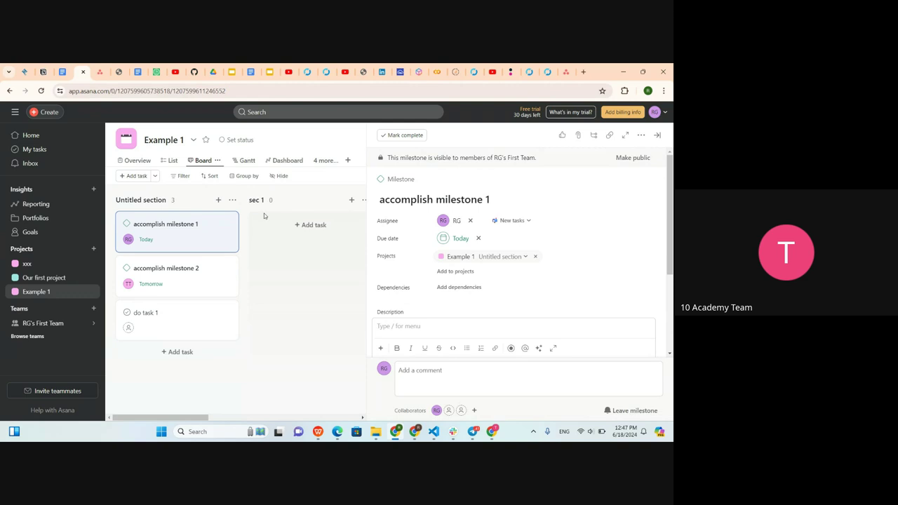
scroll(373, 265, "down", 2)
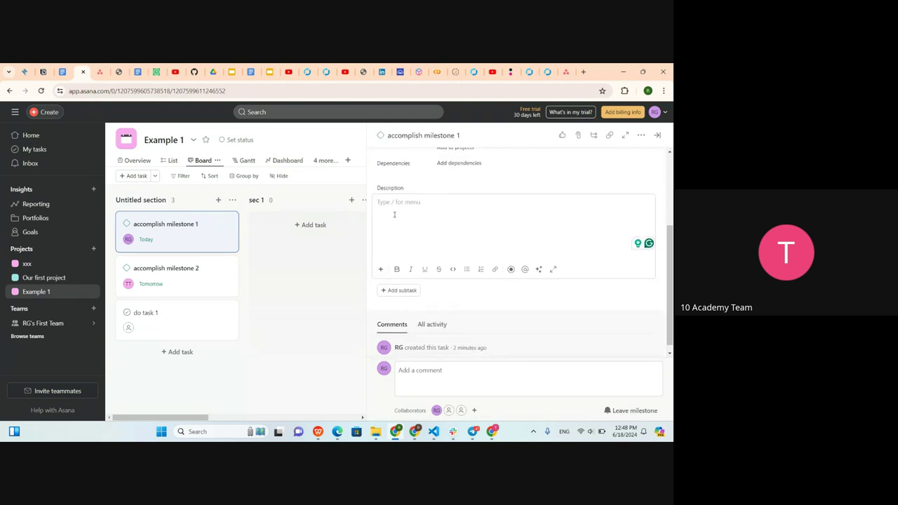
scroll(474, 200, "up", 2)
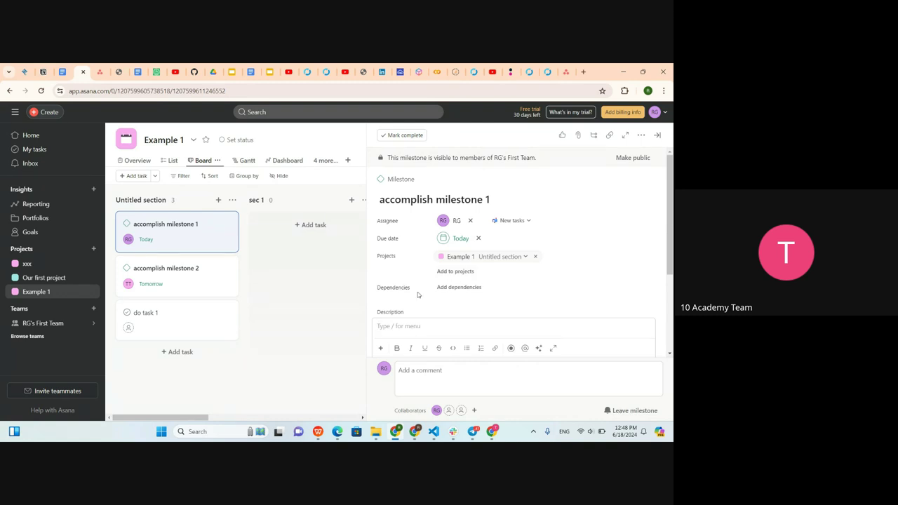
left_click(611, 135)
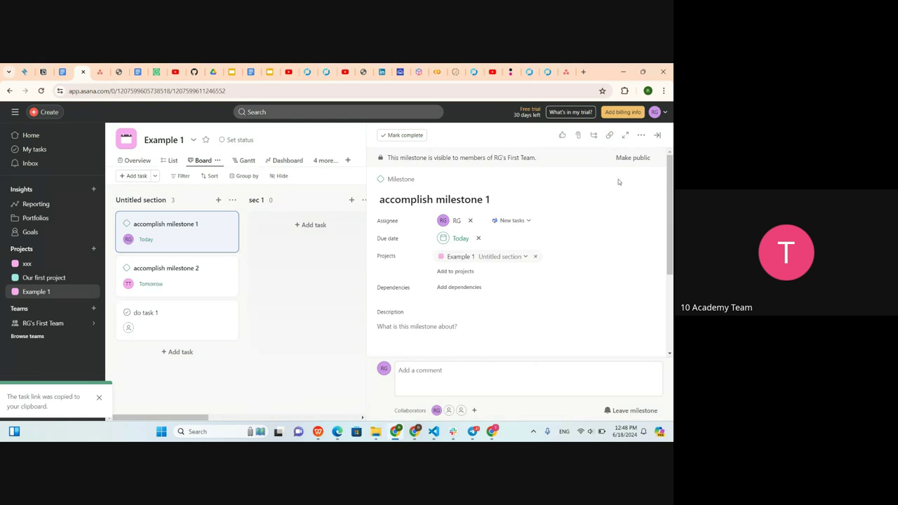
- Examine the file attachment sources for accomplish milestone 1, including Dropbox, and its dependency field, and close the milestone's details
left_click(579, 136)
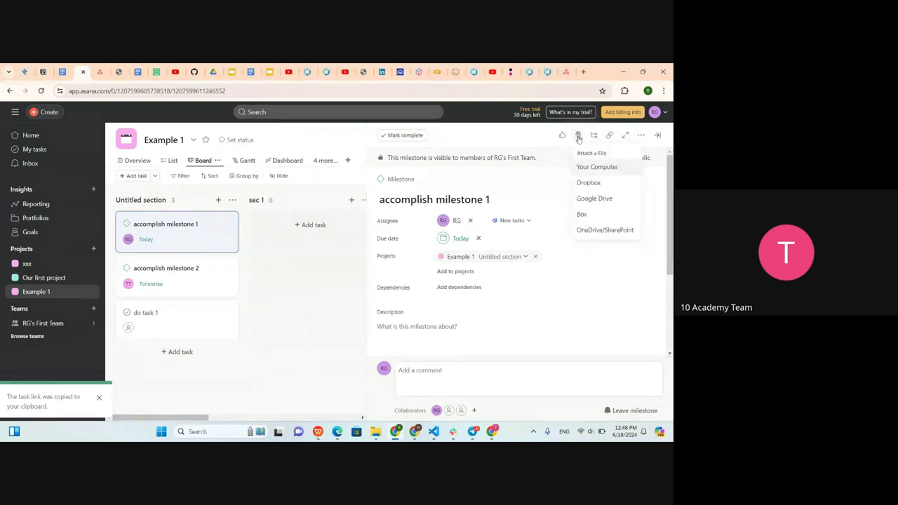
left_click(588, 183)
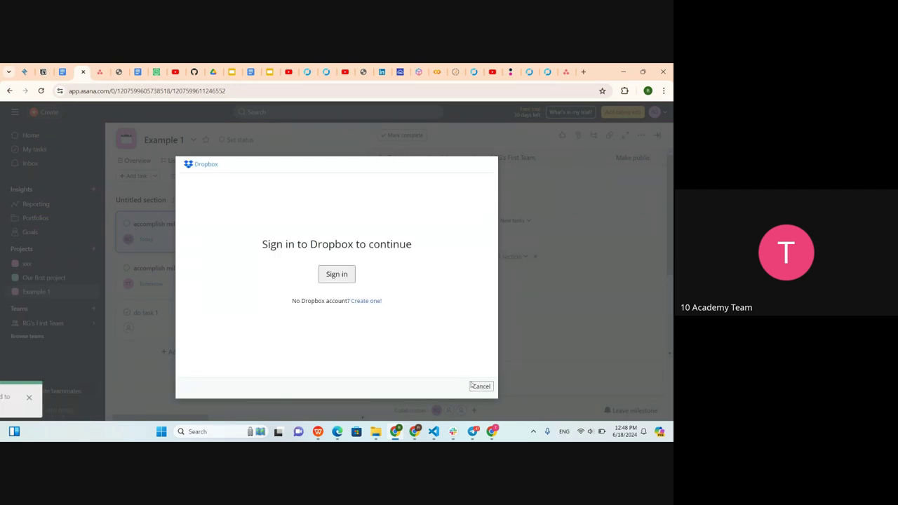
left_click(477, 386)
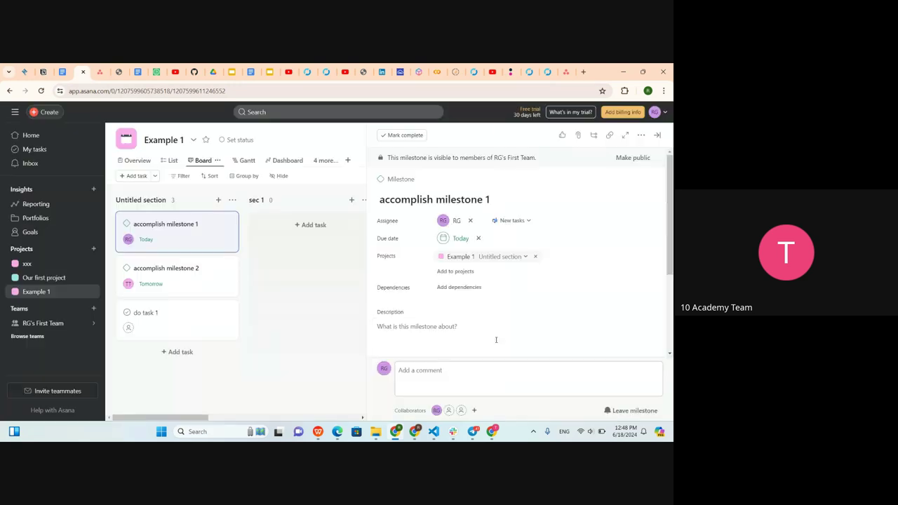
left_click(578, 136)
left_click(571, 279)
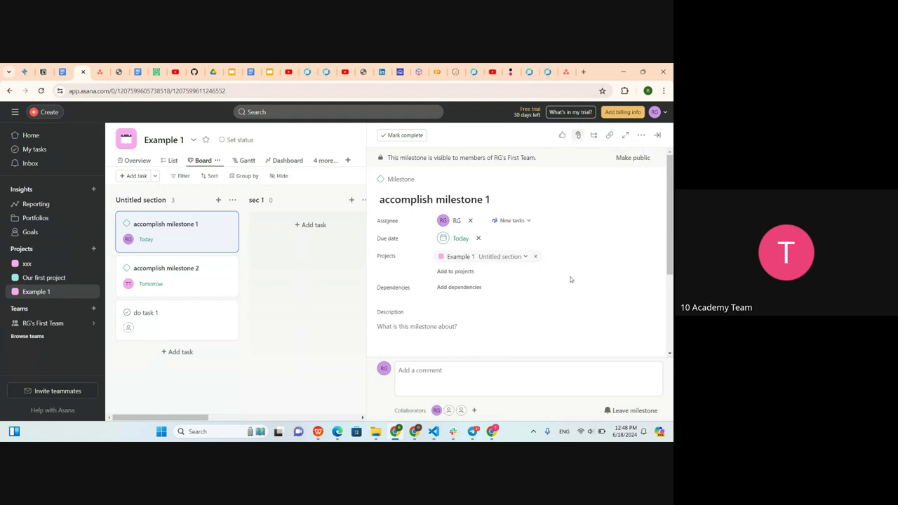
left_click(506, 288)
key("Escape")
left_click(328, 286)
- Review the Example 1 project's Dashboard, Calendar and List views, ending on the Calendar
left_click(286, 160)
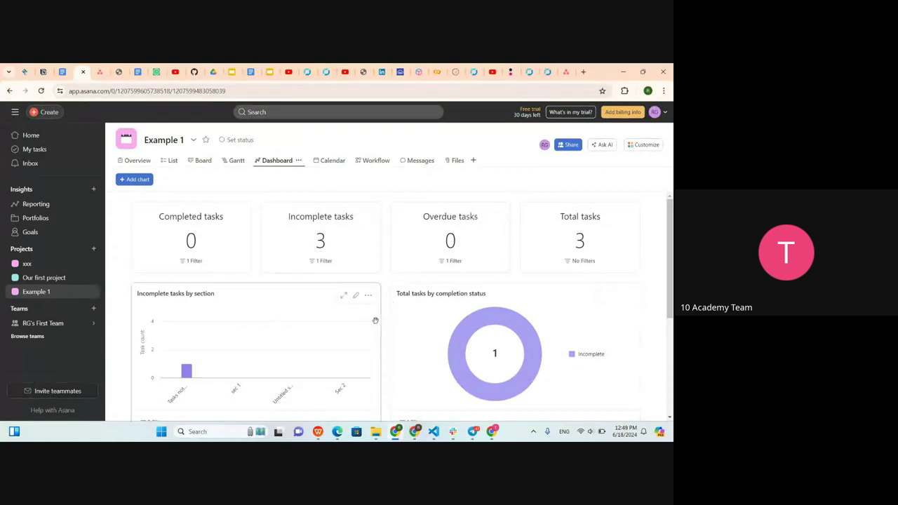
left_click(332, 161)
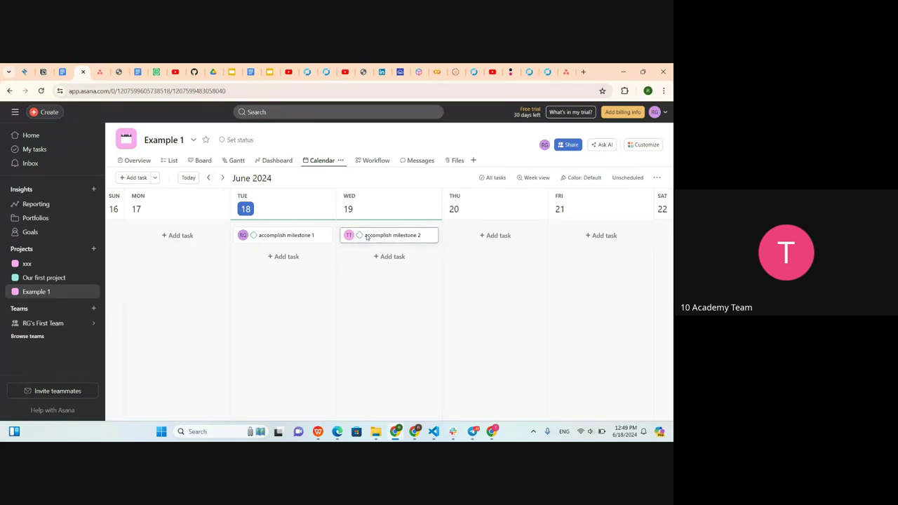
left_click(173, 161)
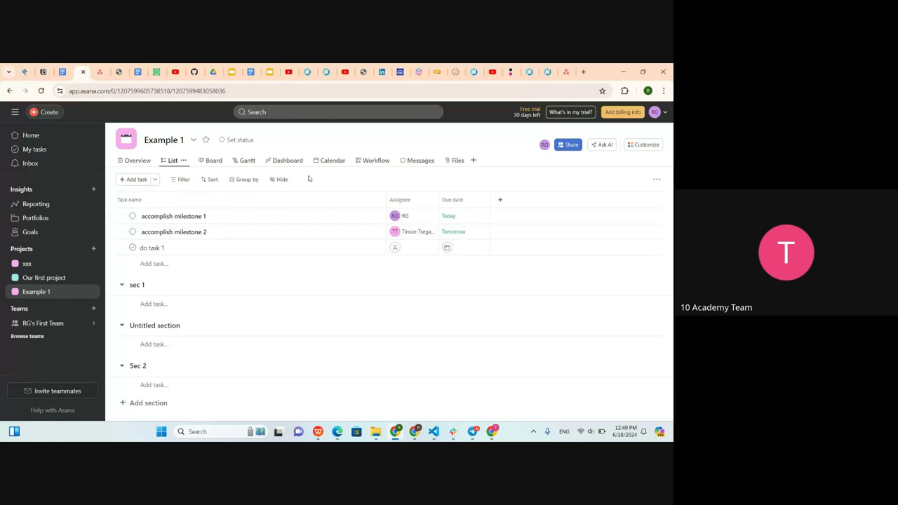
left_click(288, 160)
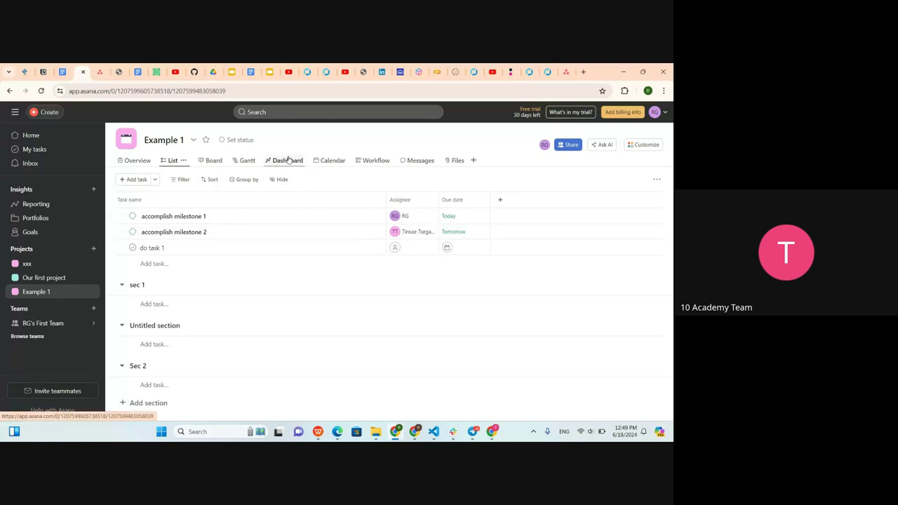
left_click(326, 162)
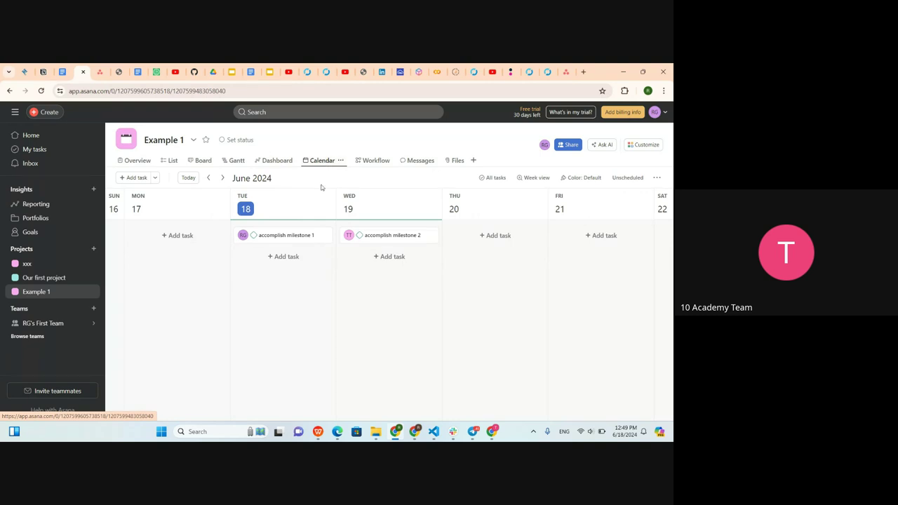
- Add the tasks "do task 2" and "do task 3" to Tuesday, June 18 in the project calendar
left_click(328, 236)
left_click(292, 257)
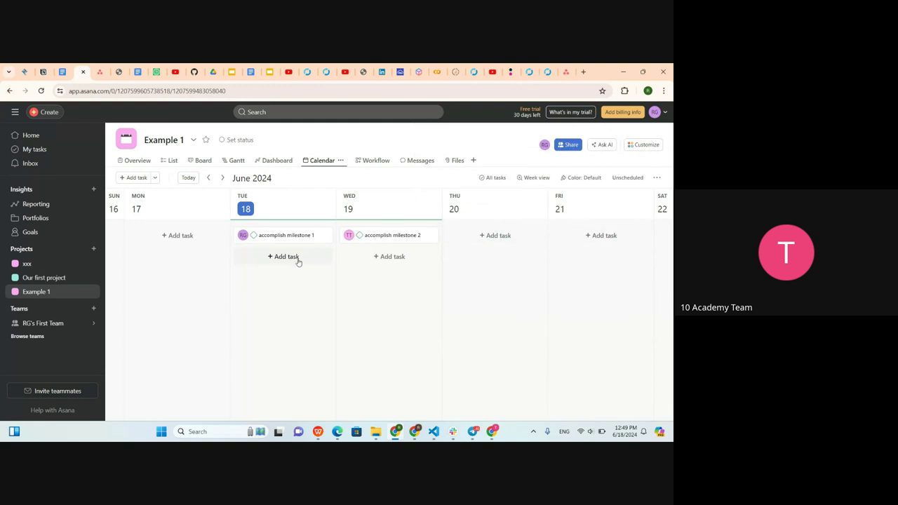
left_click(293, 258)
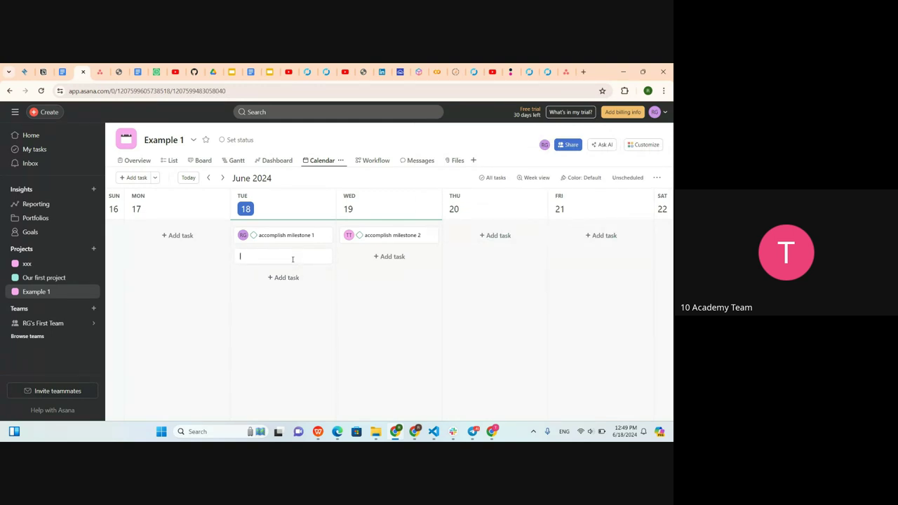
type("do task")
key("Return")
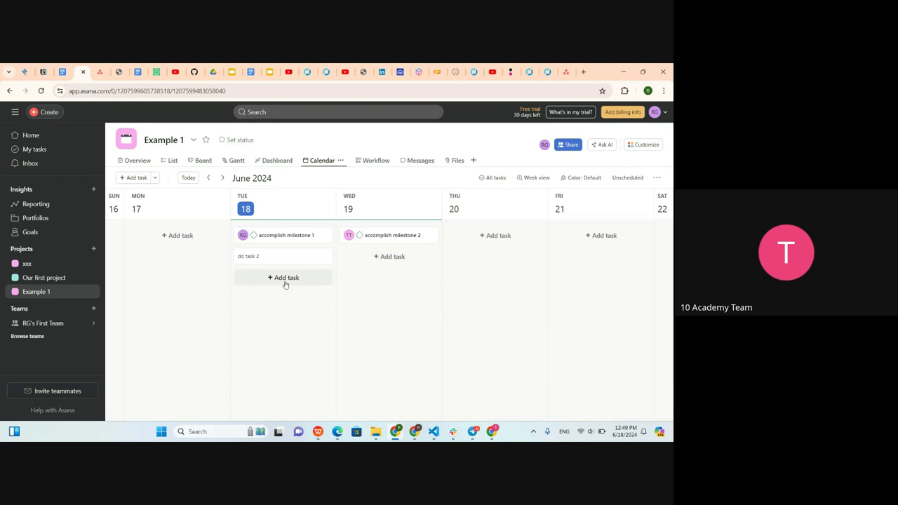
left_click(285, 281)
type("do task 3")
key("Return")
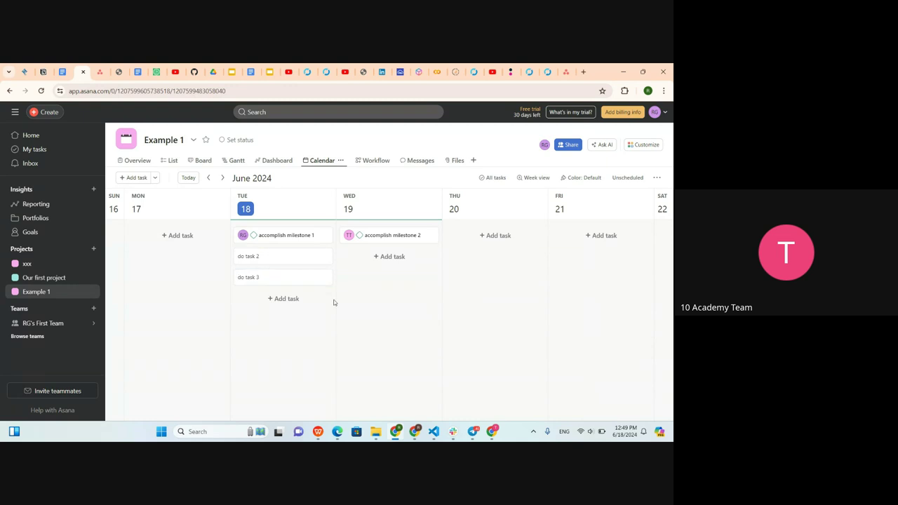
- Look over the project's Workflow and Messages views and revisit the Calendar's June 18 and 19 entries
left_click(372, 160)
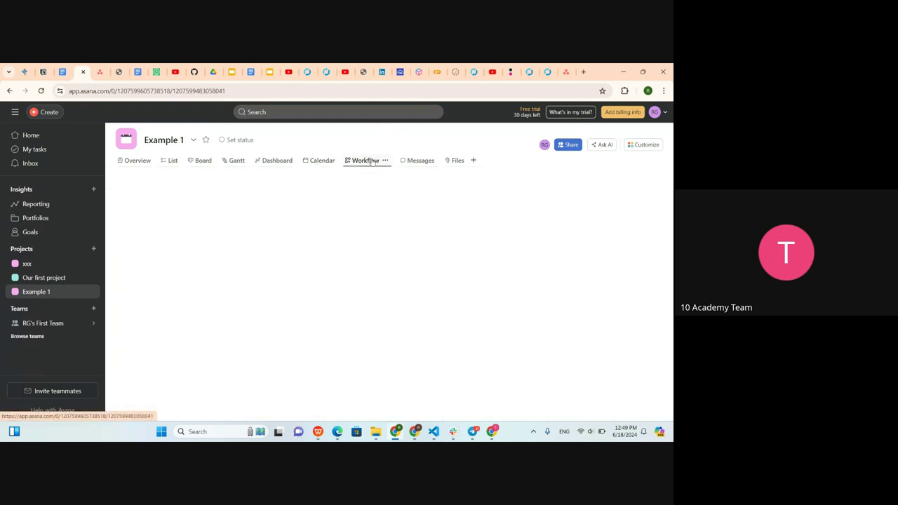
left_click(416, 160)
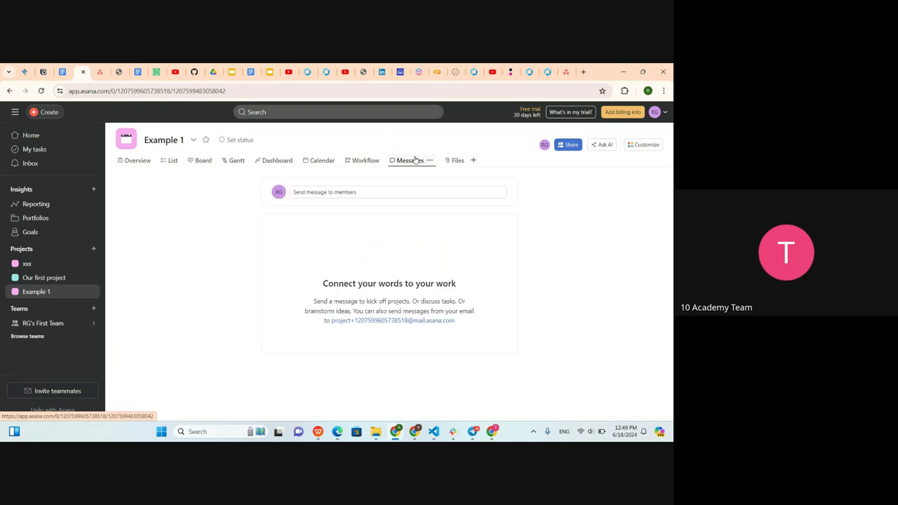
left_click(311, 161)
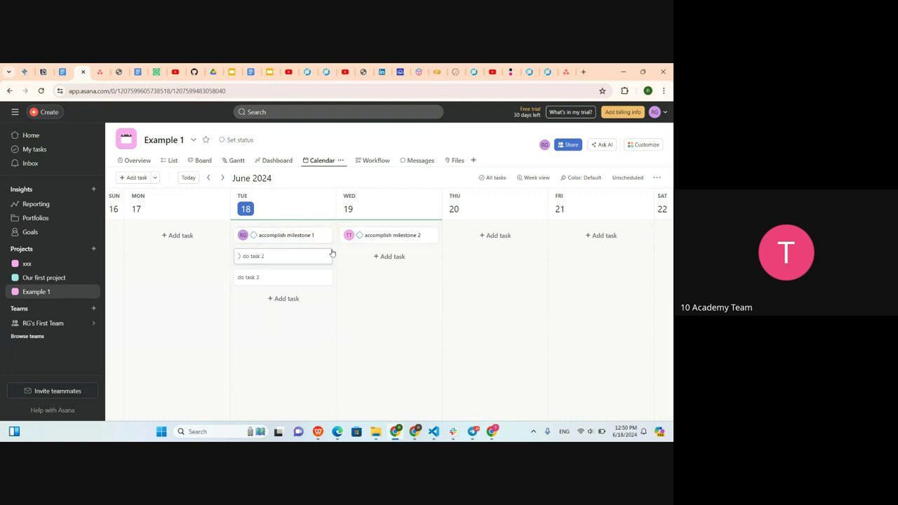
left_click(373, 258)
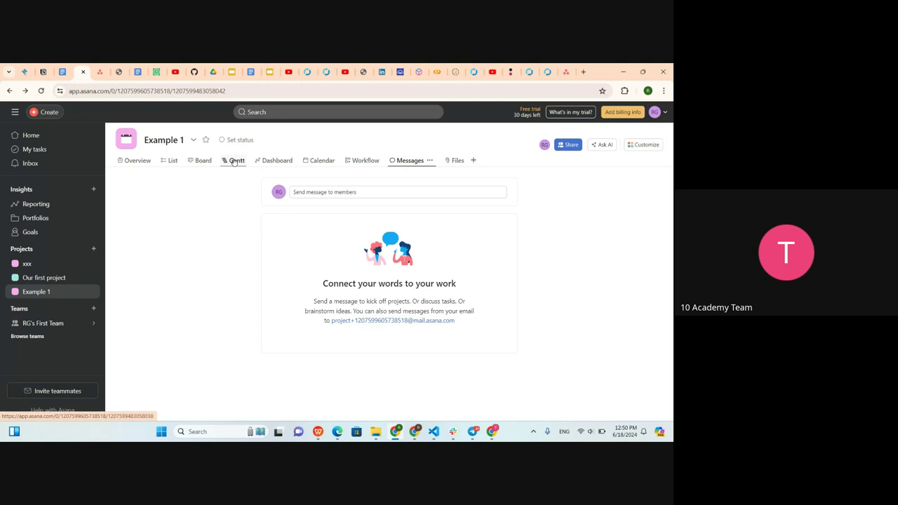
- Link accomplish milestone 1 to accomplish milestone 2 in the Gantt view so that the first milestone blocks the second
left_click(235, 161)
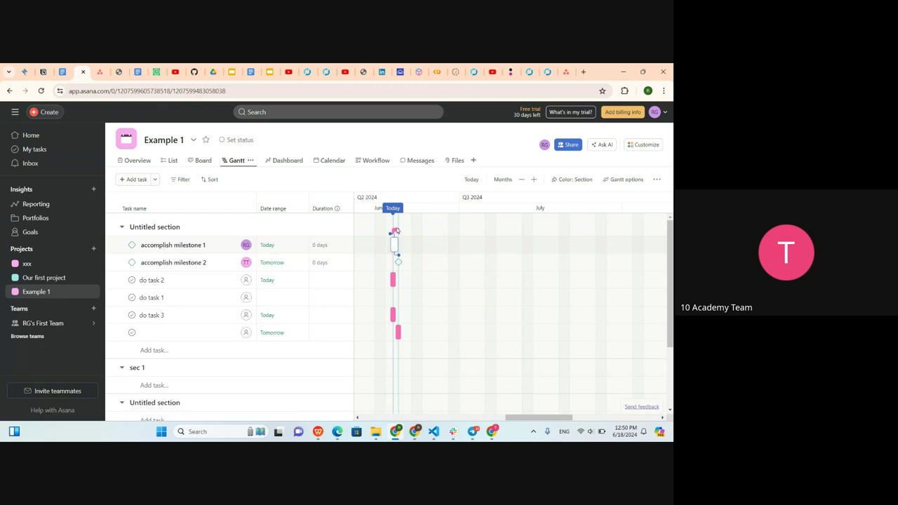
left_click_drag(393, 245, 409, 256)
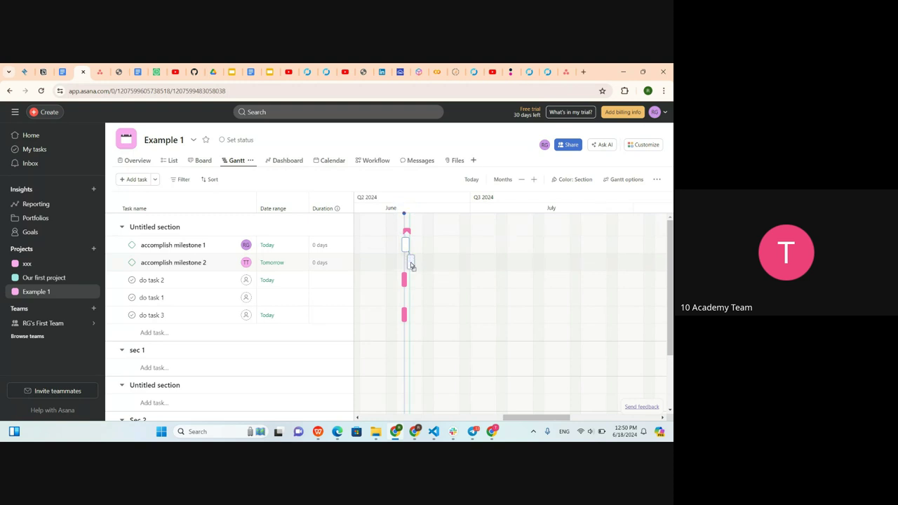
left_click_drag(412, 265, 410, 263)
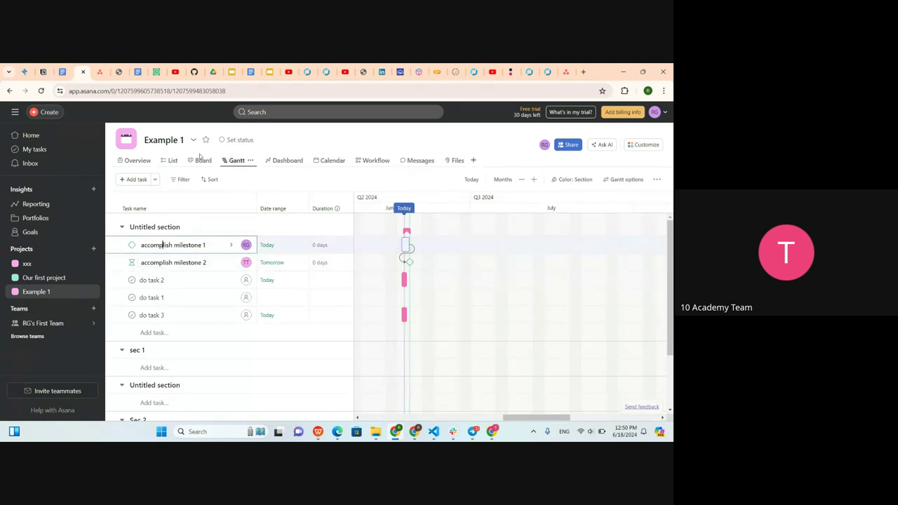
- Check the new dependency in the List and Board views and in the details of both milestones
left_click(172, 160)
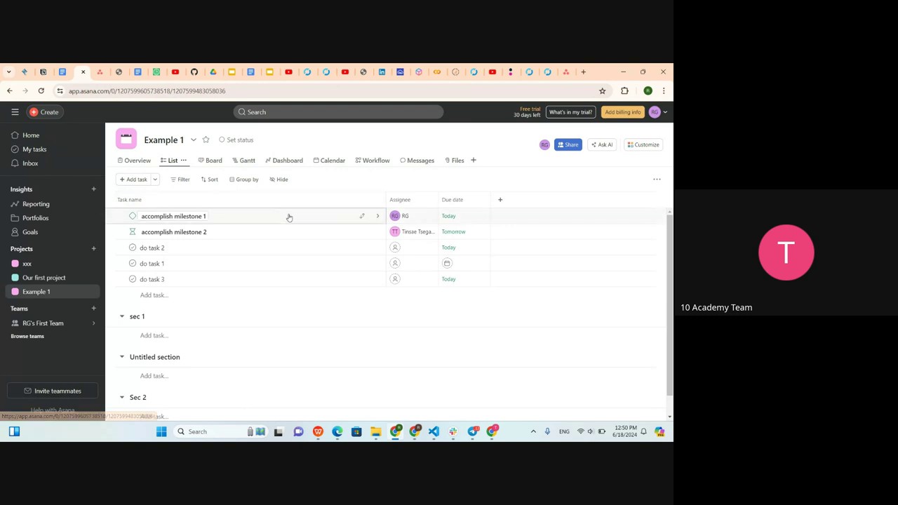
left_click(192, 218)
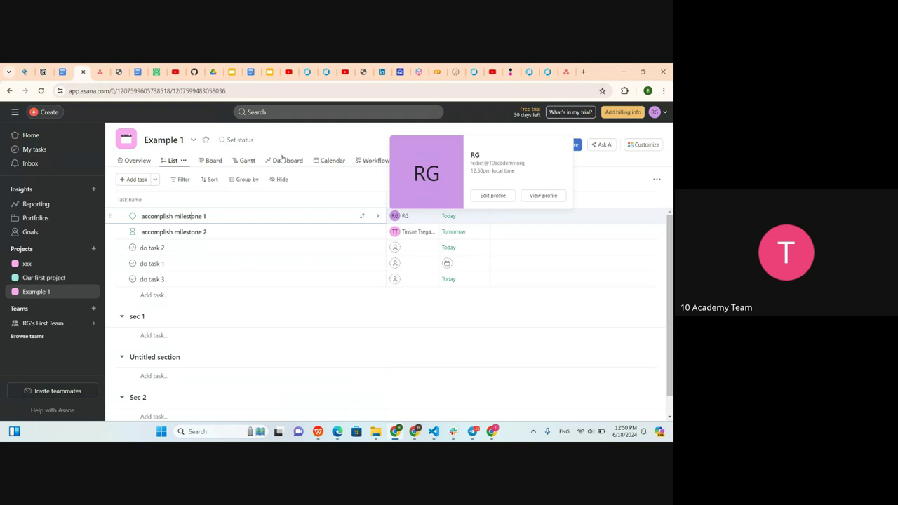
left_click(213, 160)
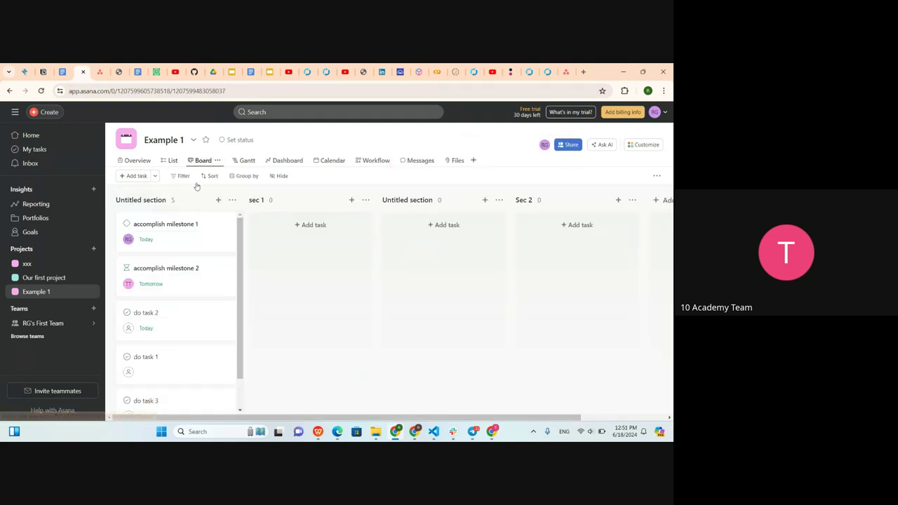
left_click(188, 239)
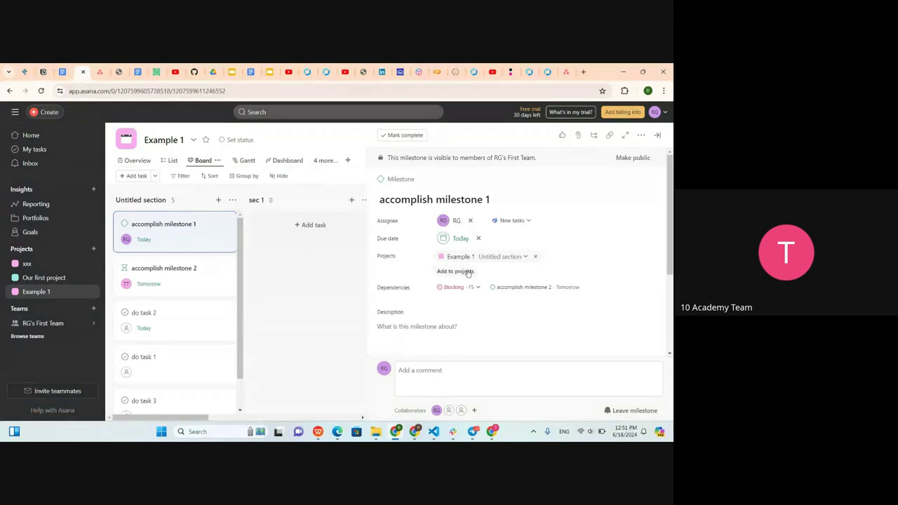
left_click(165, 273)
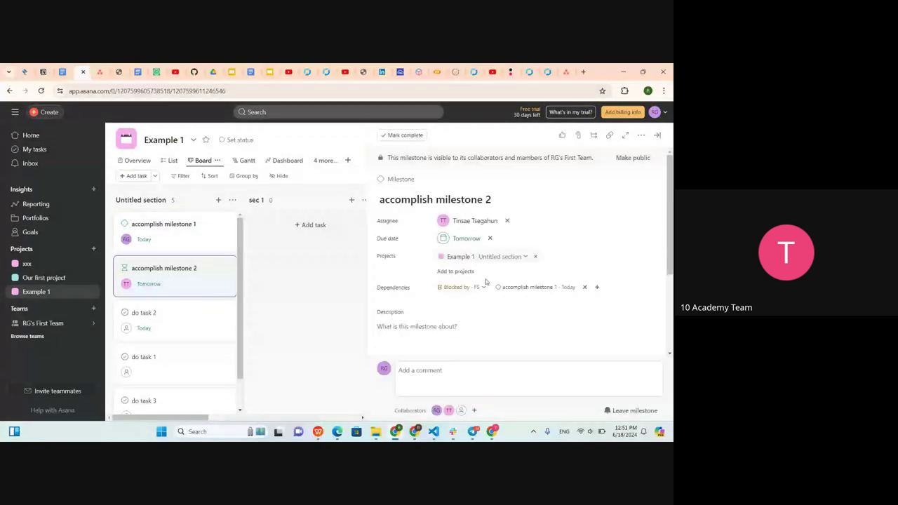
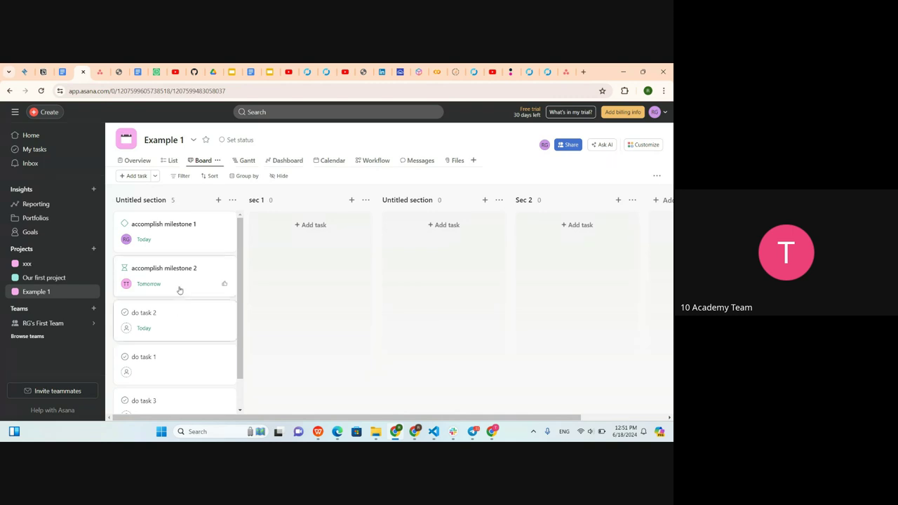
- Start an On track status update from the project overview, examine its summary and previous-update areas, and leave it unposted
left_click(129, 160)
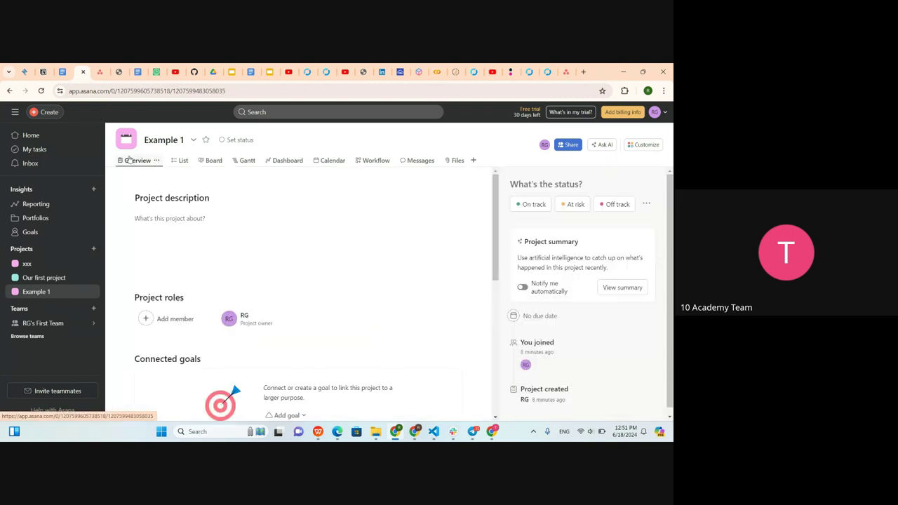
left_click(529, 204)
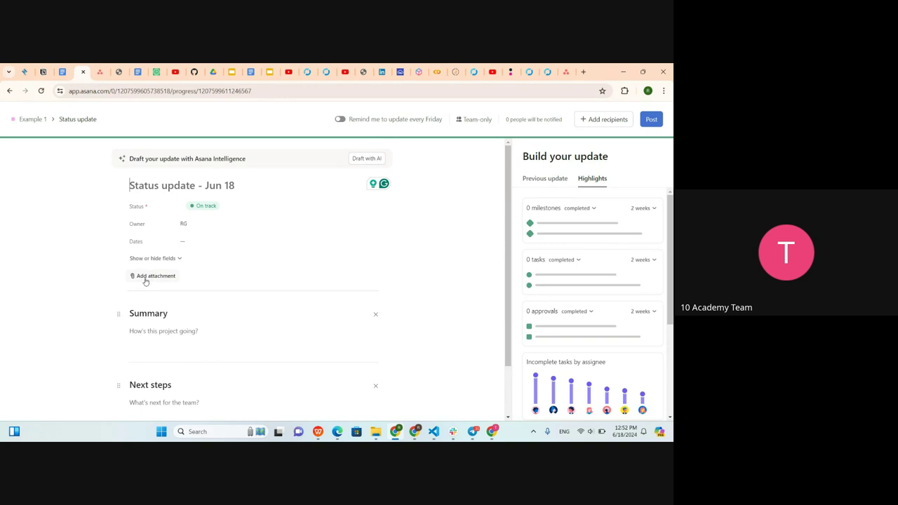
left_click(148, 331)
scroll(172, 316, "down", 1)
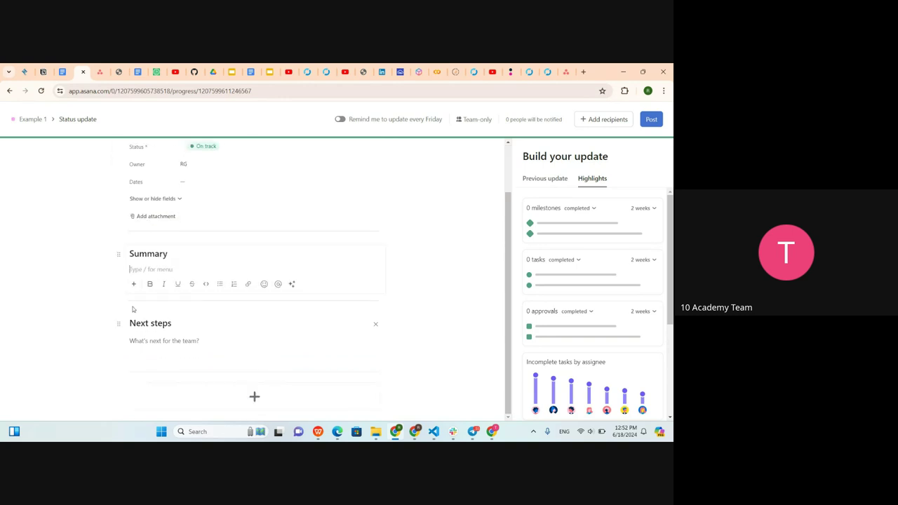
left_click(100, 278)
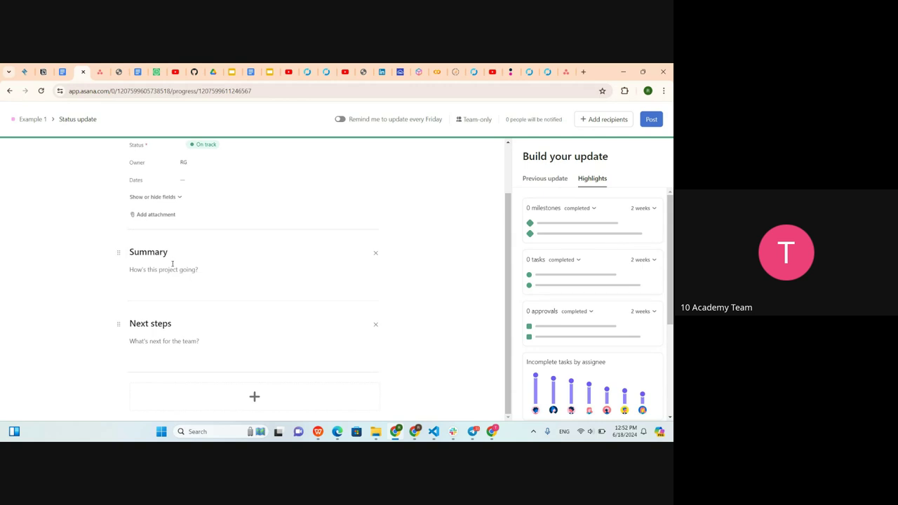
scroll(172, 264, "up", 2)
left_click(538, 181)
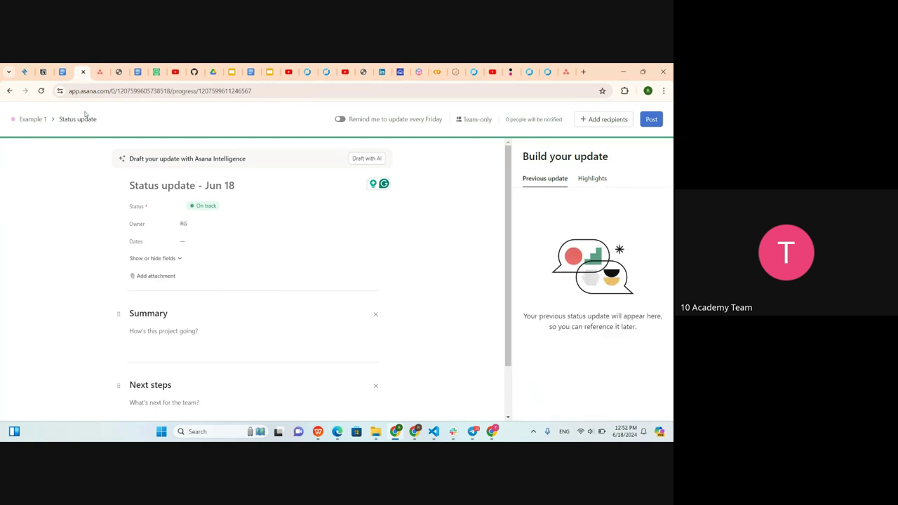
left_click(33, 119)
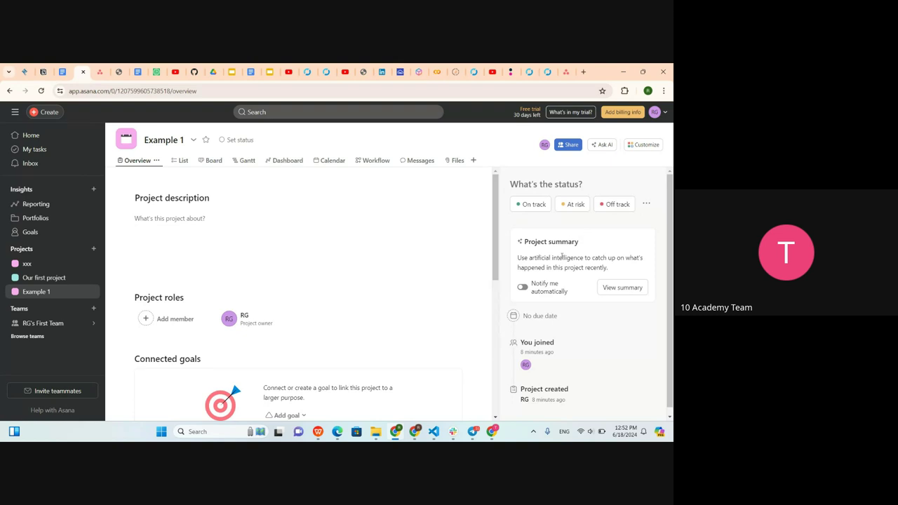
- Examine the project overview's connected portfolios, key resources and milestones
scroll(270, 358, "down", 3)
scroll(270, 358, "down", 1)
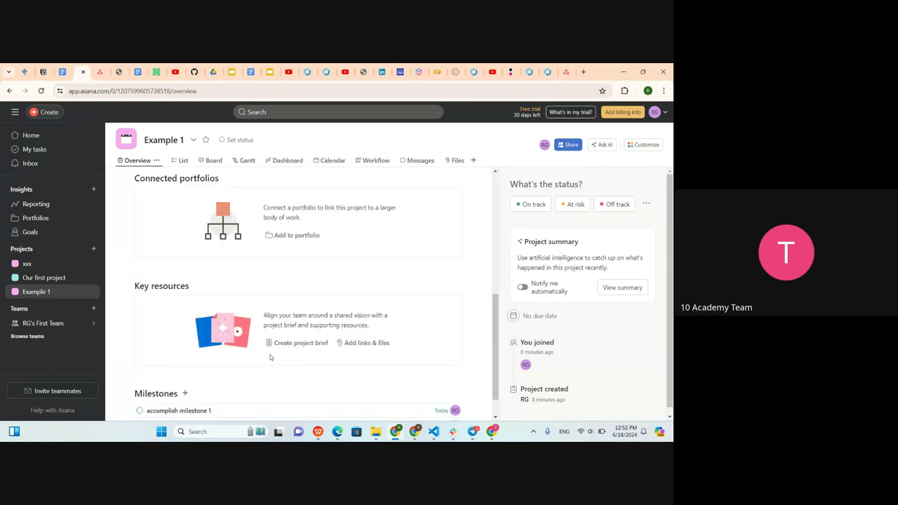
scroll(270, 358, "up", 4)
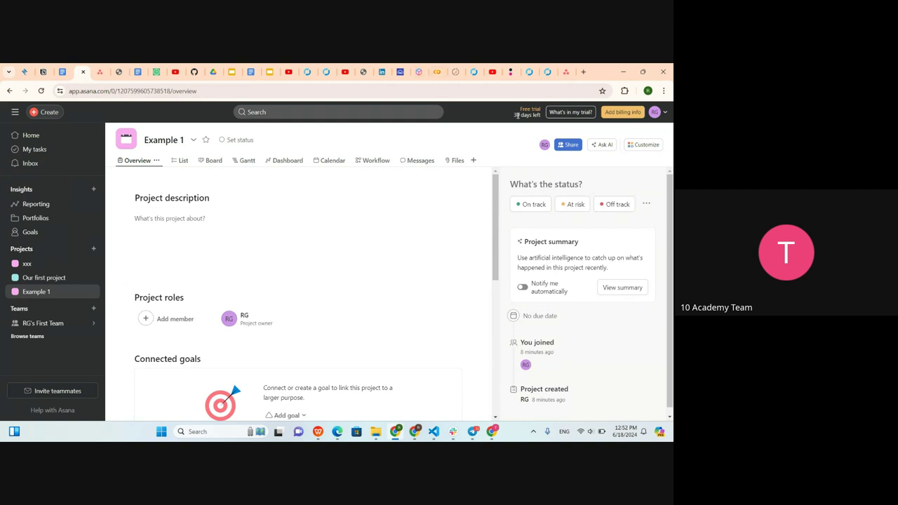
- Examine the browser notification options in the account settings, and dismiss the browser's permission request without allowing or blocking notifications
left_click(656, 112)
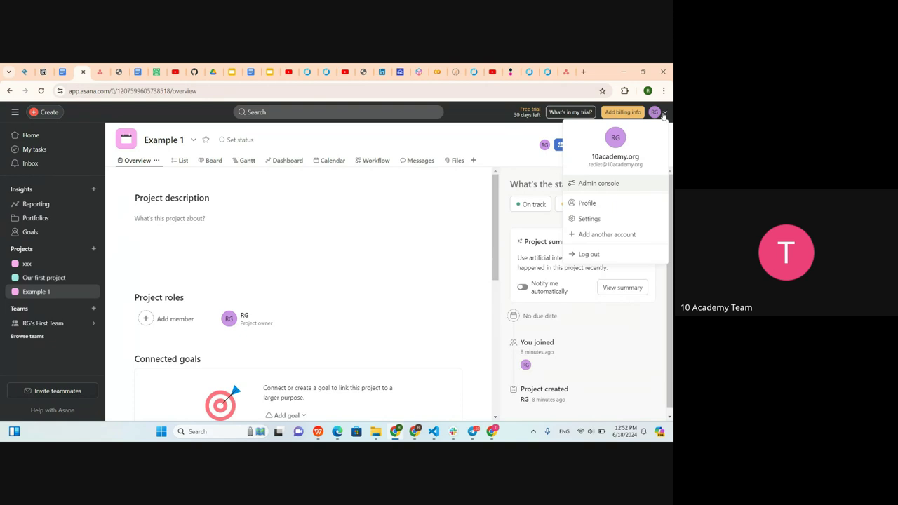
left_click(590, 219)
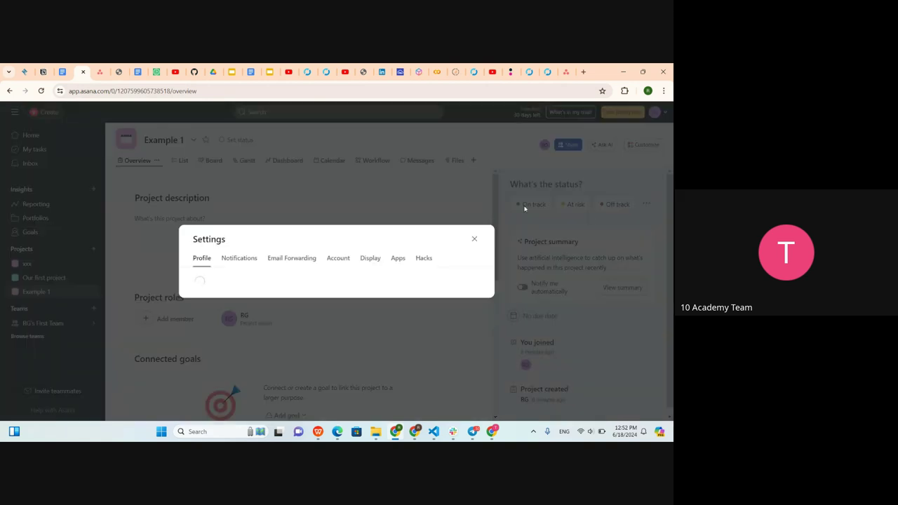
scroll(237, 315, "down", 1)
scroll(237, 315, "up", 1)
left_click(238, 152)
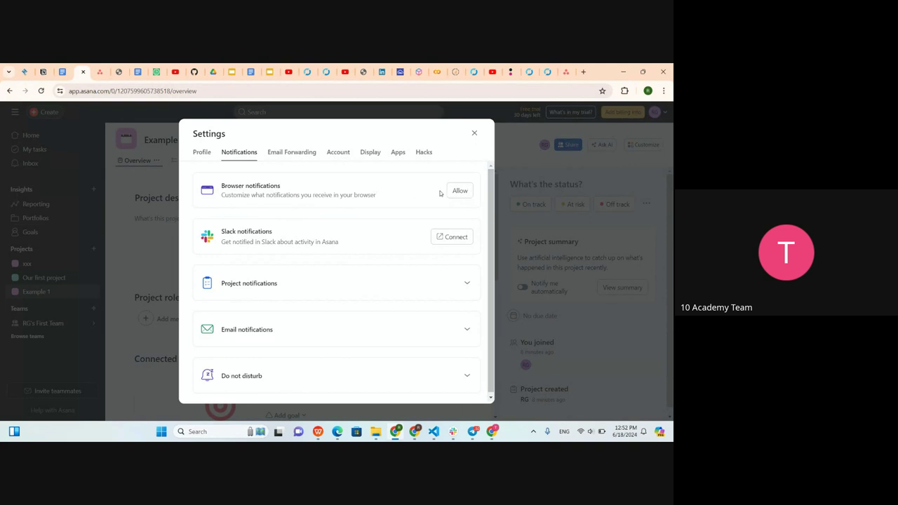
left_click(463, 197)
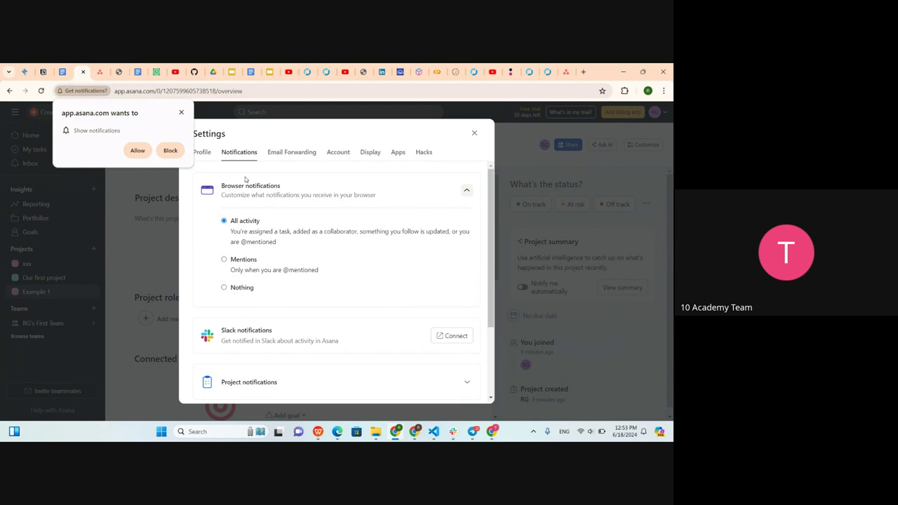
left_click(475, 132)
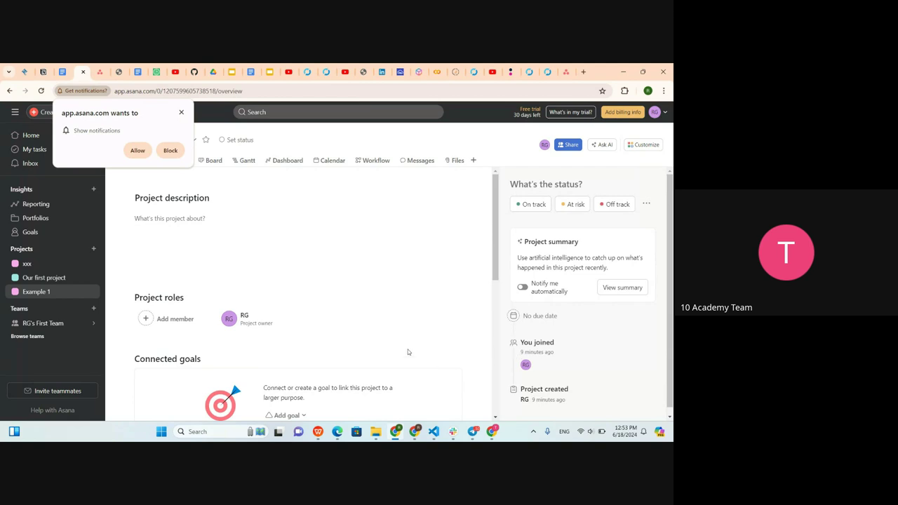
scroll(395, 343, "down", 5)
scroll(266, 301, "up", 5)
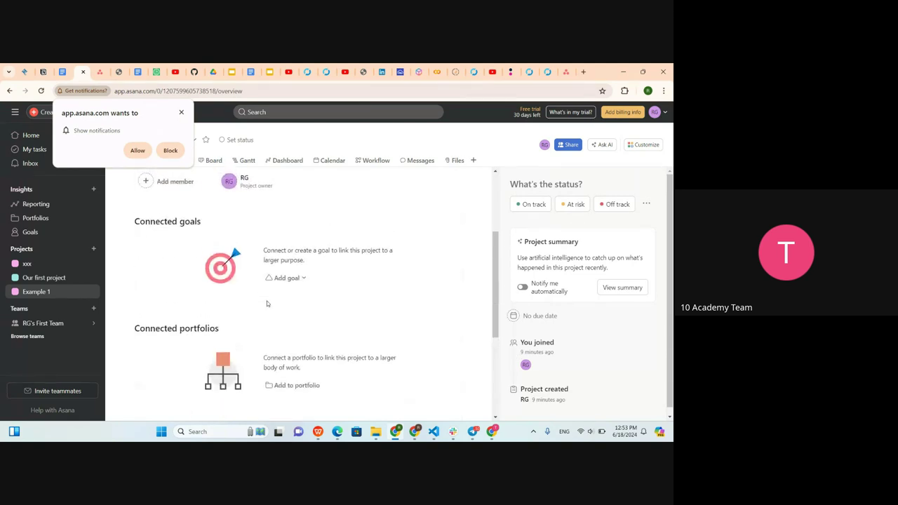
left_click(181, 112)
- Examine the Example 1 project's customization options for fields, rules, forms, apps, task templates and bundles
scroll(208, 338, "down", 3)
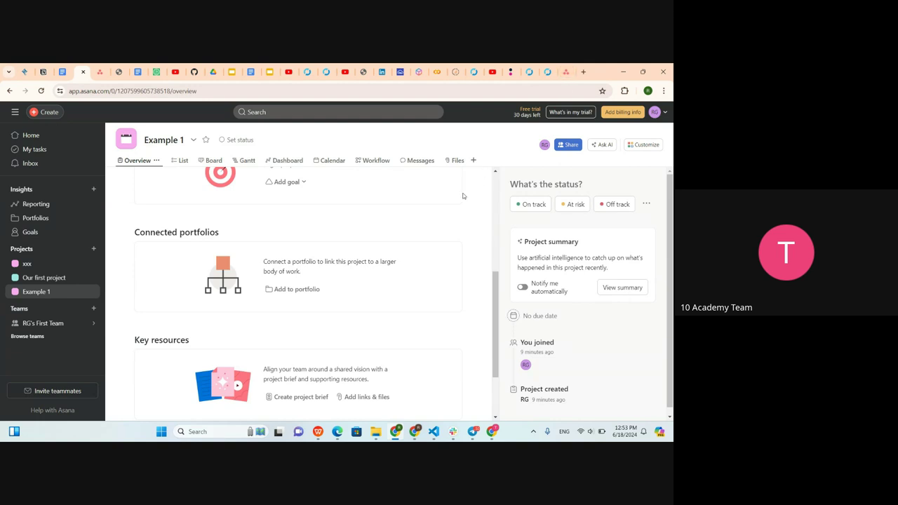
left_click(644, 145)
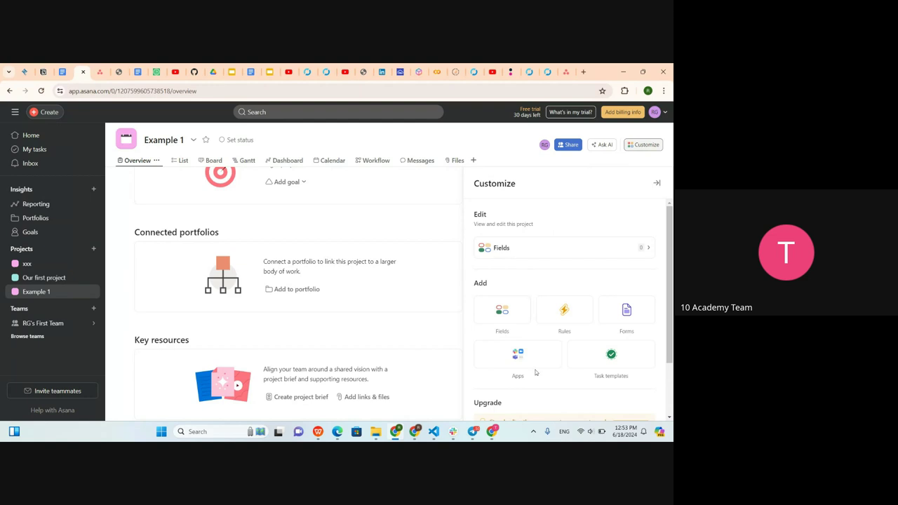
scroll(536, 373, "down", 1)
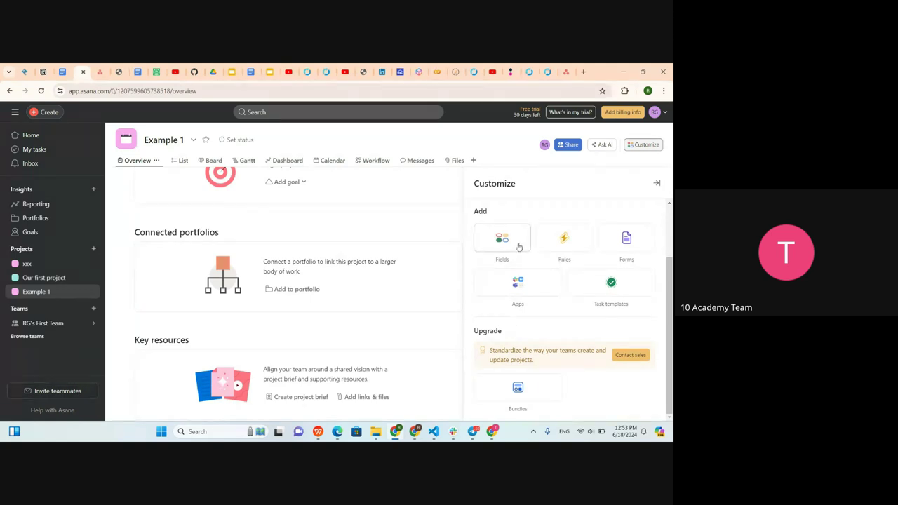
left_click(170, 296)
- Switch to the Google Meet call window and close its Recording panel without stopping the recording
mouse_move(492, 433)
left_click(443, 391)
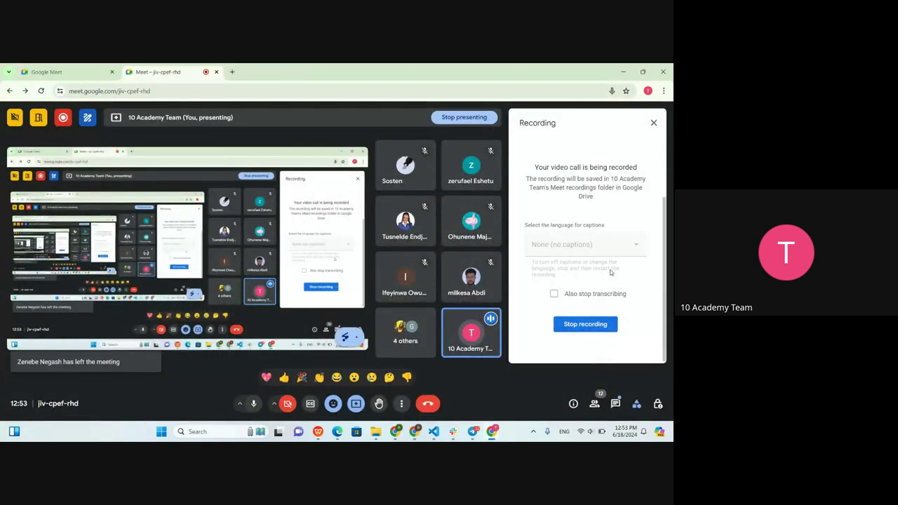
left_click(654, 124)
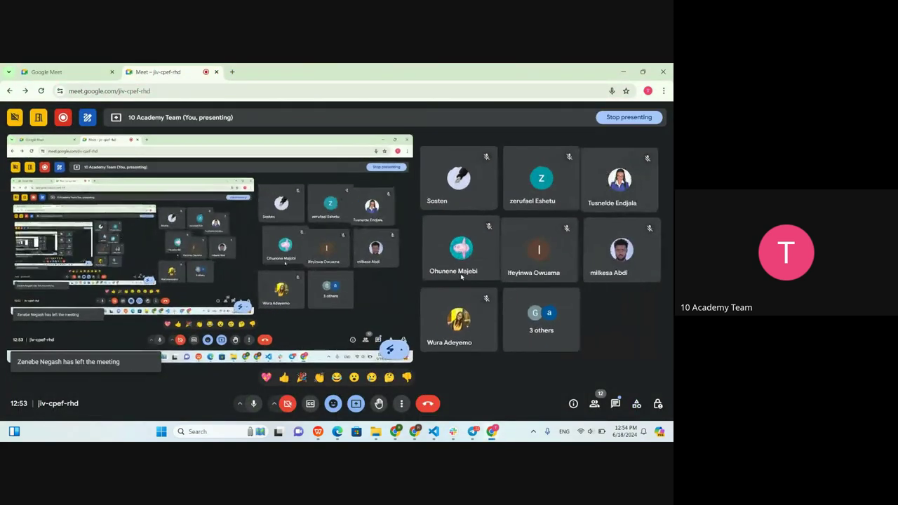